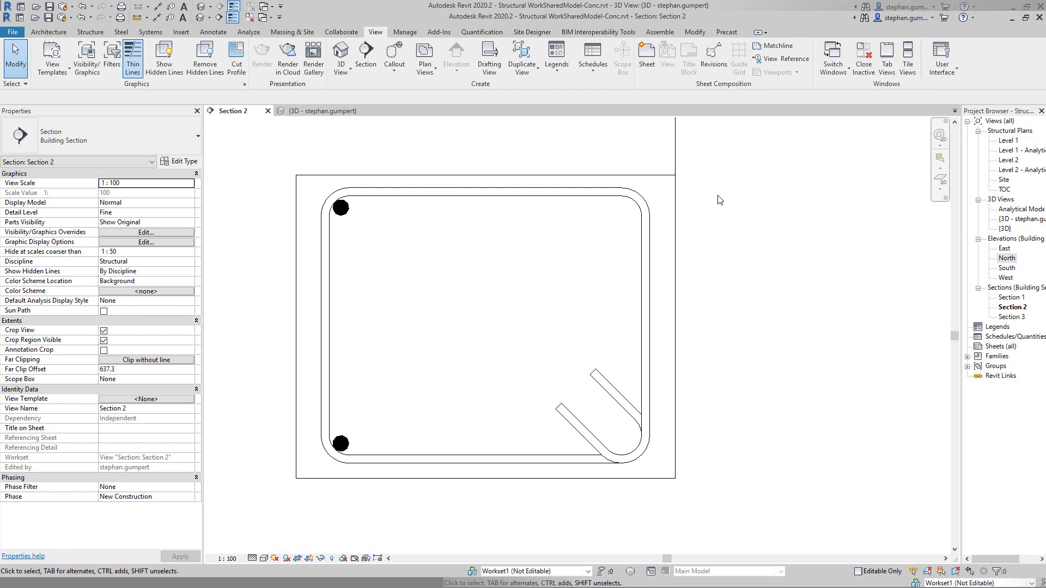
Place a single straight N32 bar on the current work plane, perpendicular to cover, along the column stirrup's right side between its corners
click(645, 174)
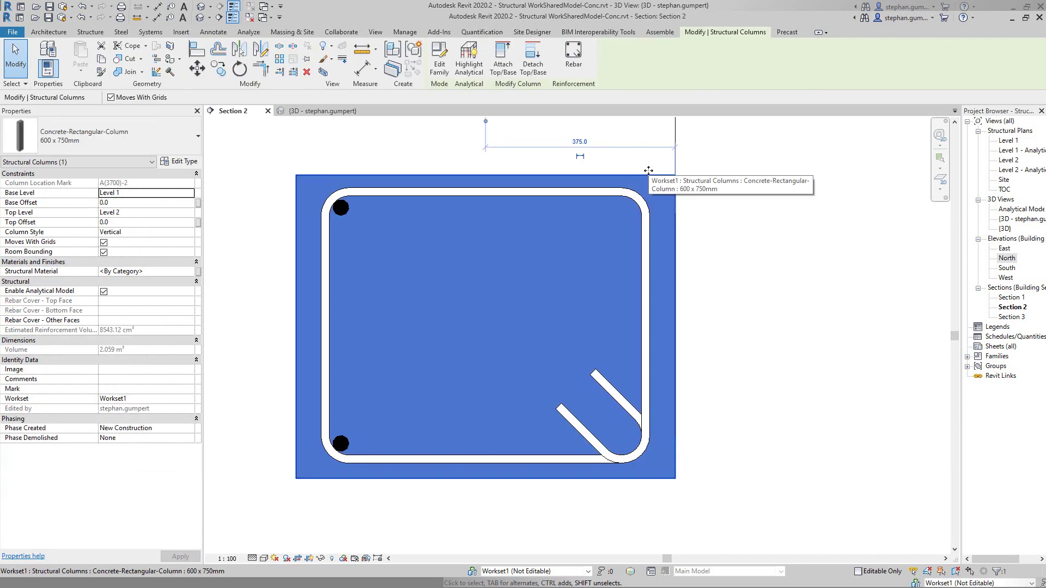
click(573, 54)
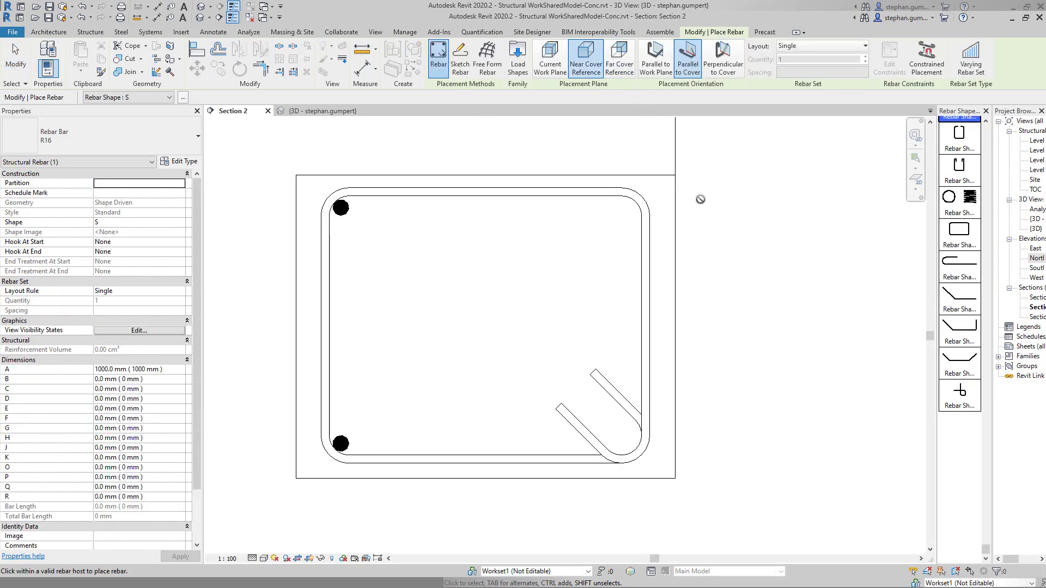
click(91, 153)
click(59, 223)
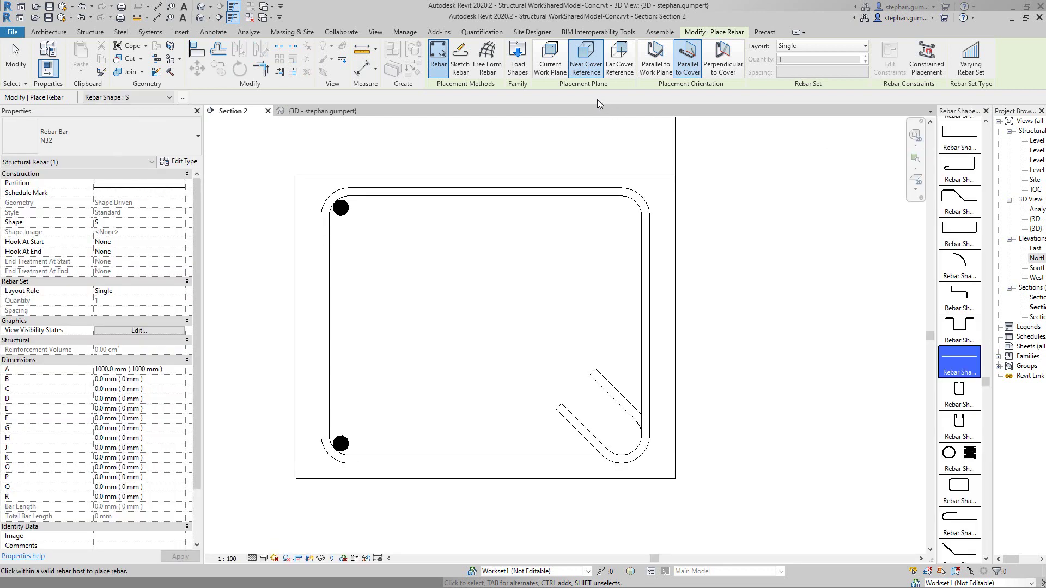
click(549, 71)
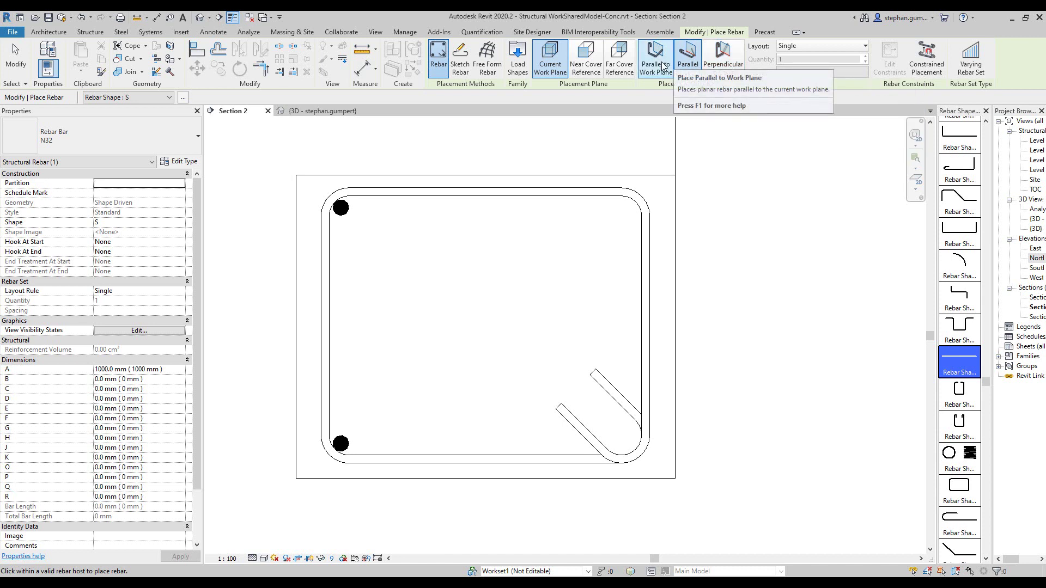
click(724, 65)
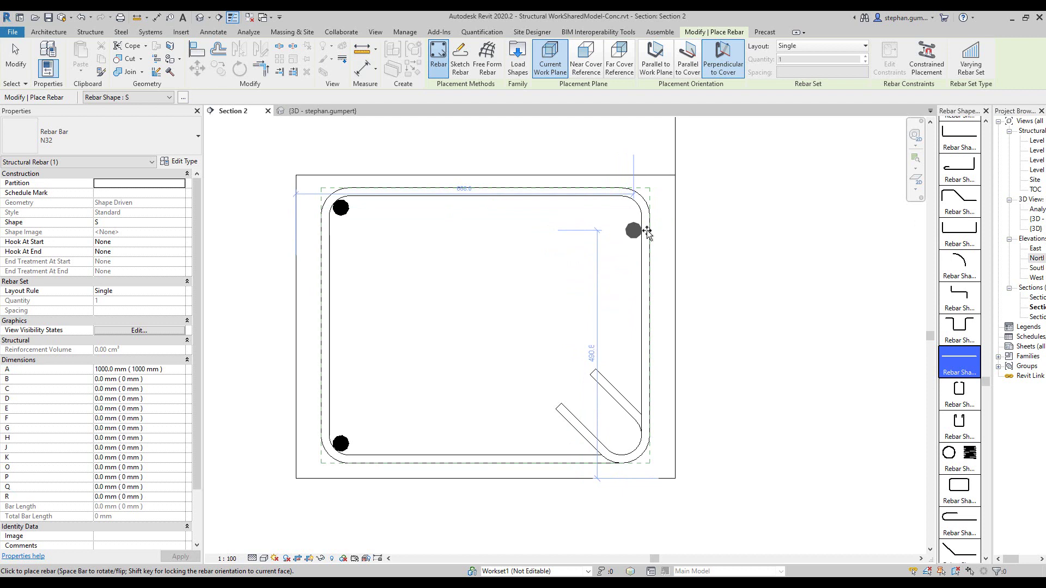
scroll(647, 231, up, 5)
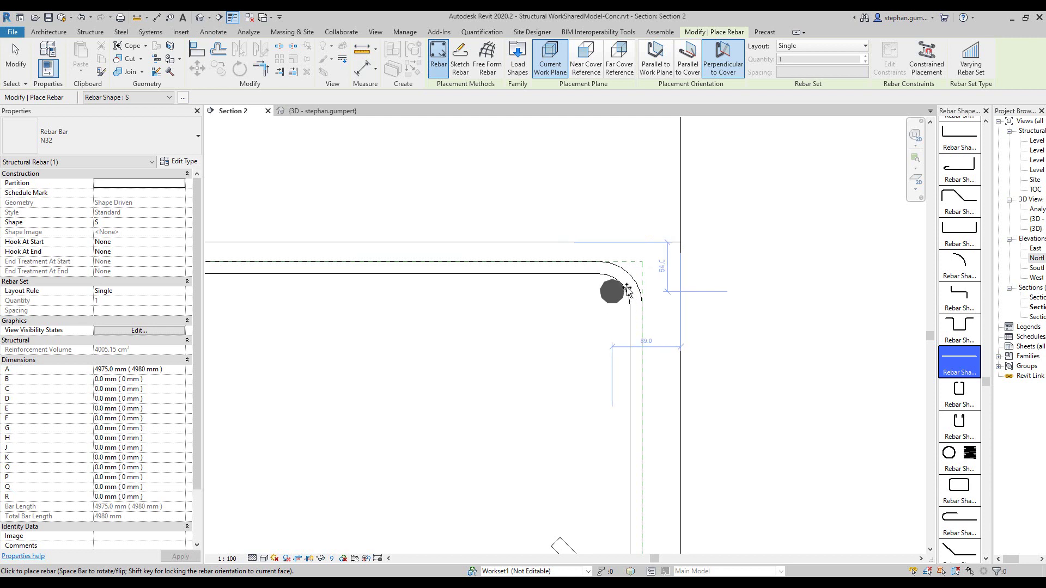
scroll(626, 286, down, 3)
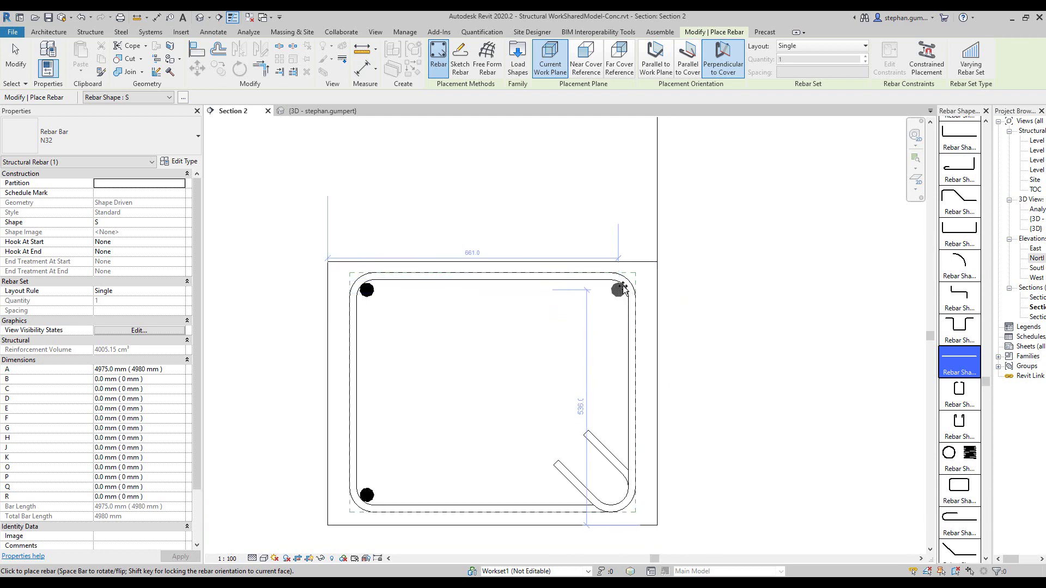
click(621, 383)
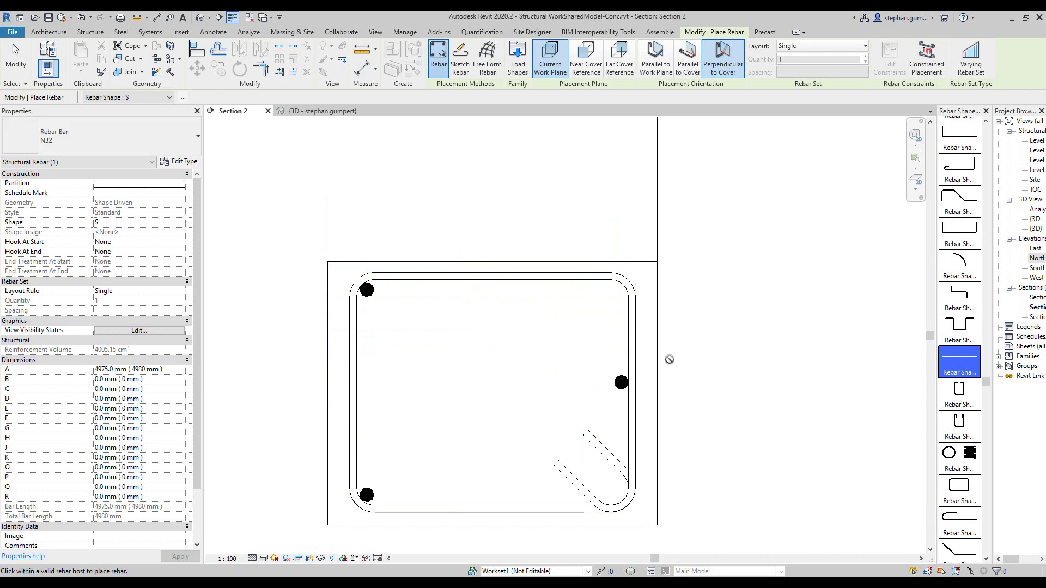
key(Escape)
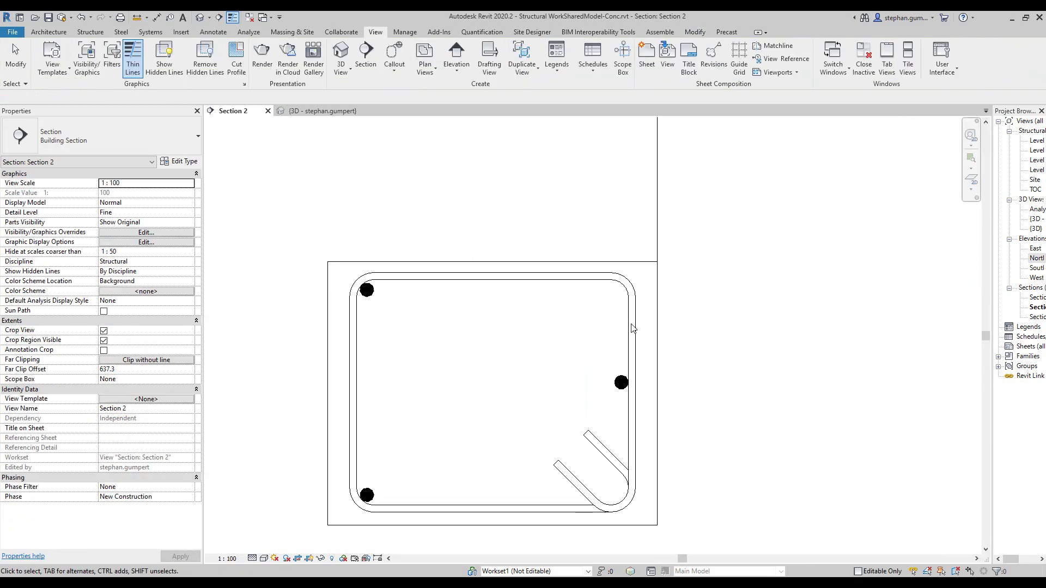
Place an N32 rebar set with a Fixed Number layout and quantity 2 in the stirrup's two right-hand corners
click(636, 386)
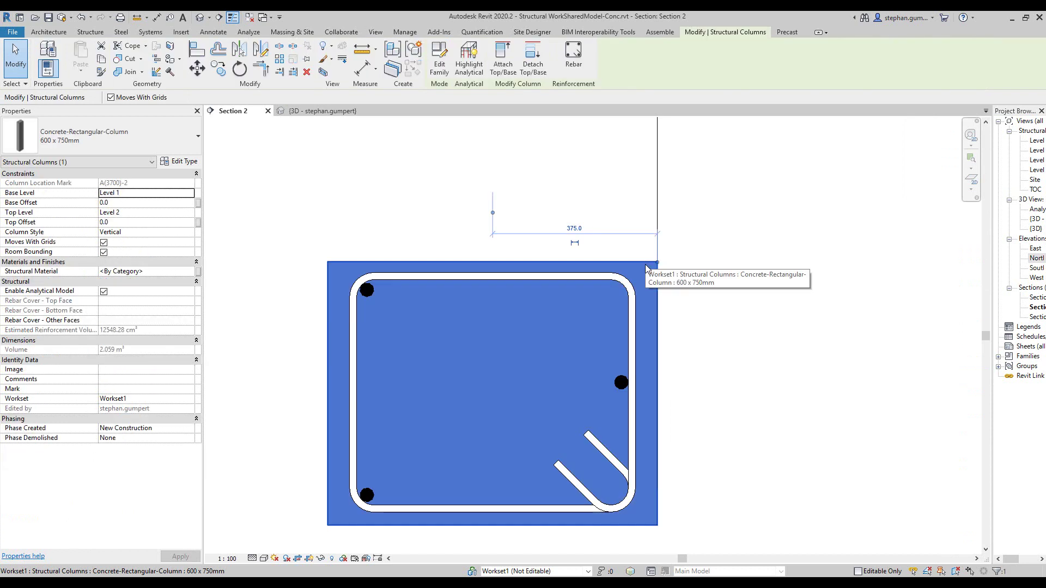
click(573, 56)
click(817, 47)
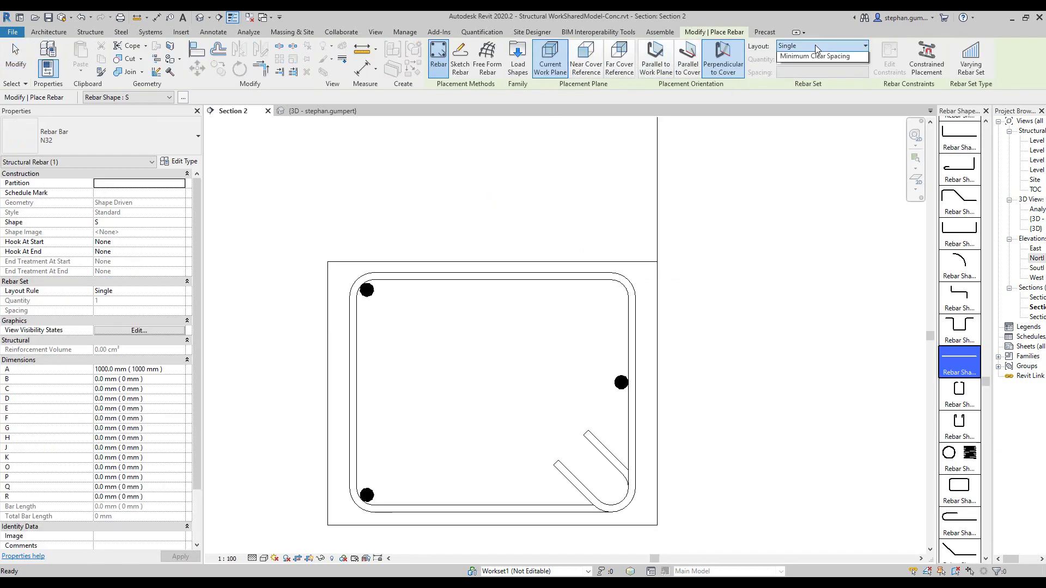
click(803, 68)
click(802, 59)
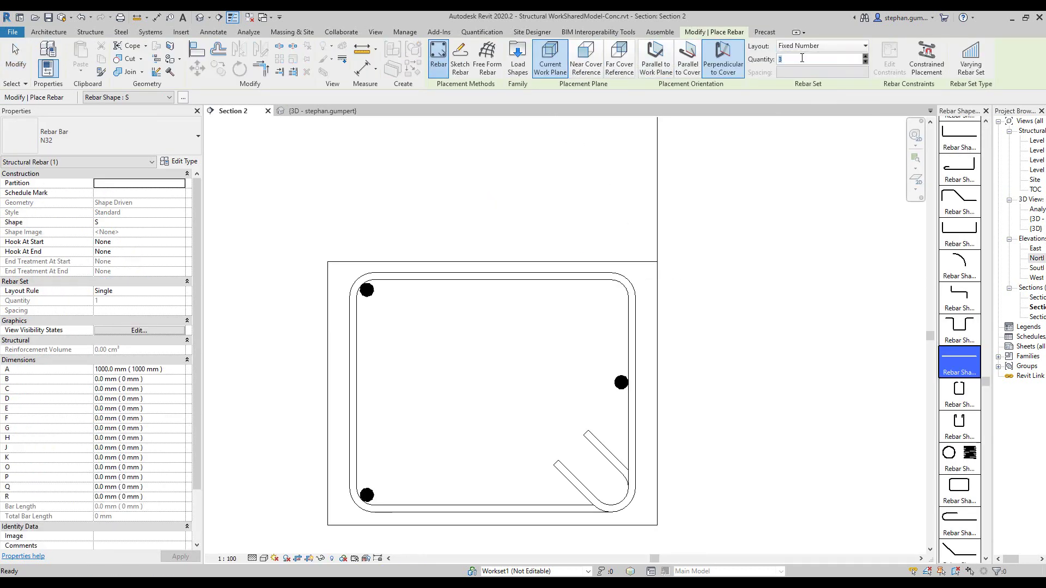
text(2)
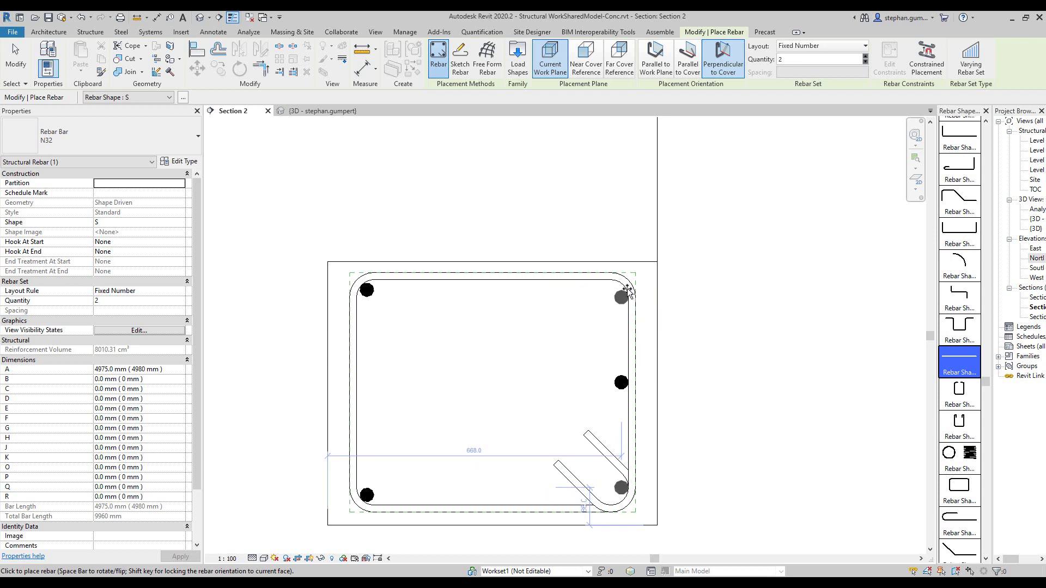
scroll(622, 285, up, 3)
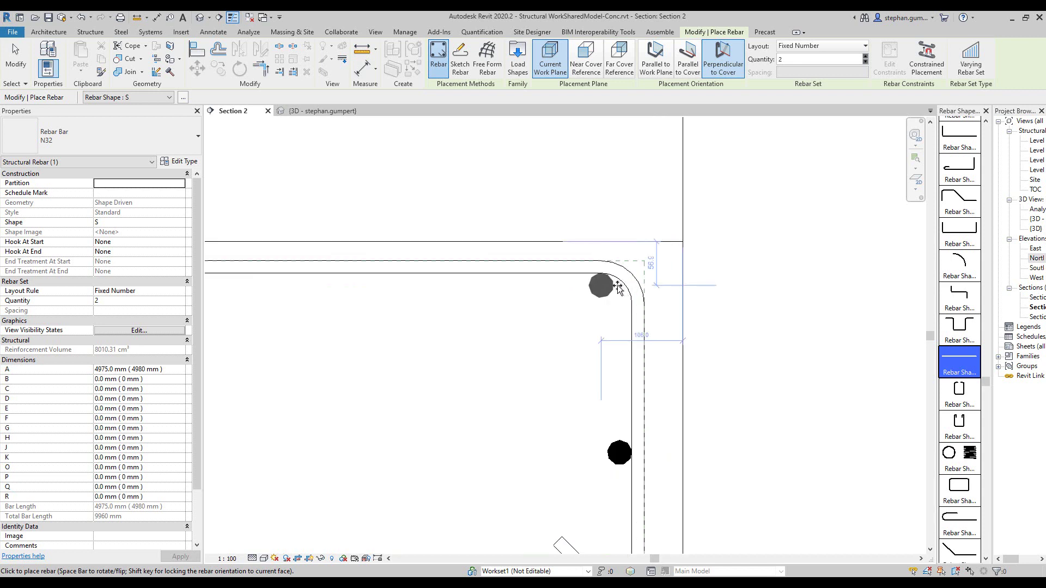
scroll(621, 284, up, 2)
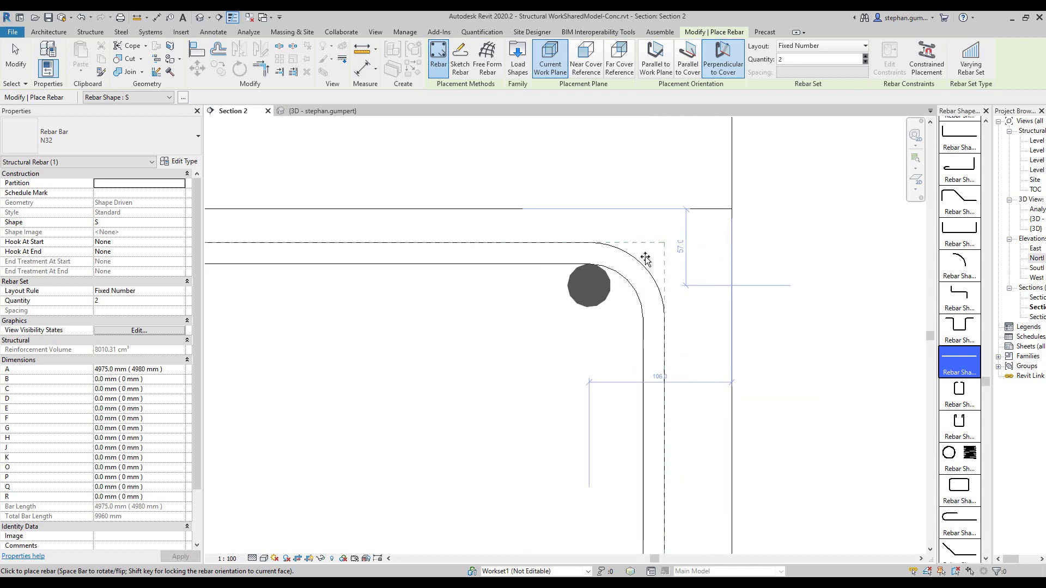
scroll(621, 281, down, 2)
scroll(625, 279, down, 3)
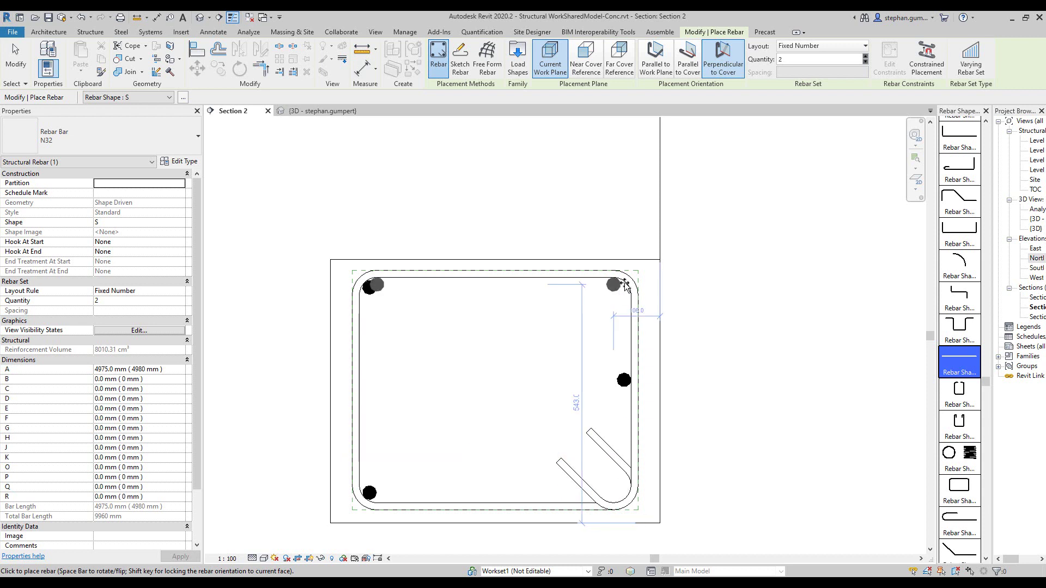
click(625, 495)
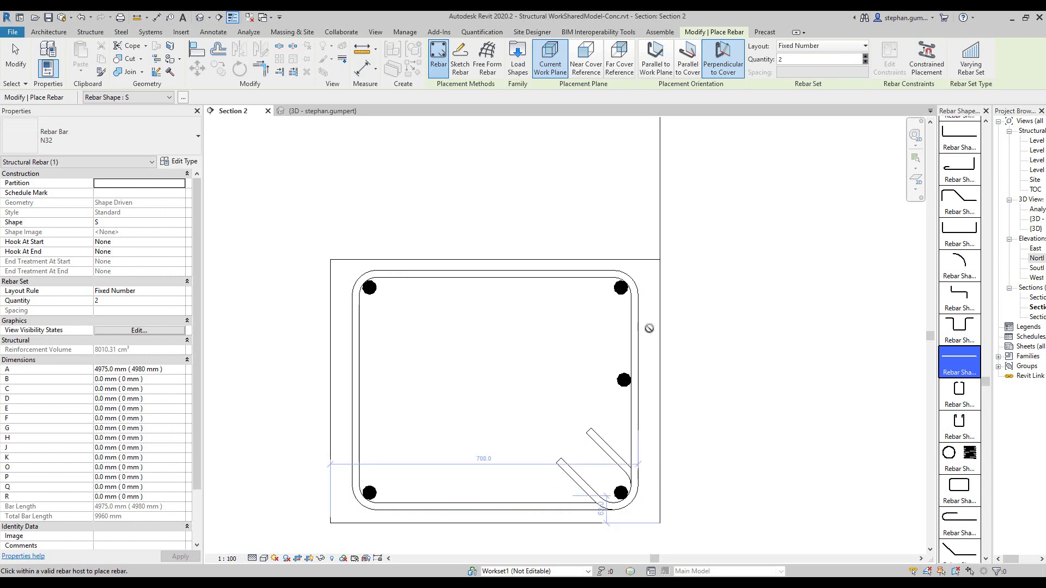
key(Escape)
key(Escape)
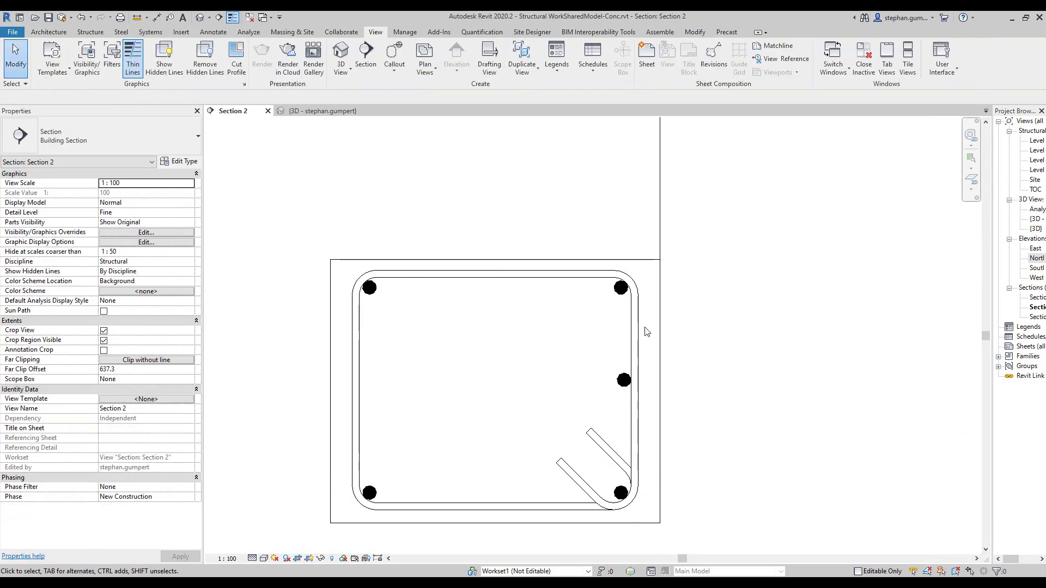
scroll(676, 335, up, 1)
click(676, 335)
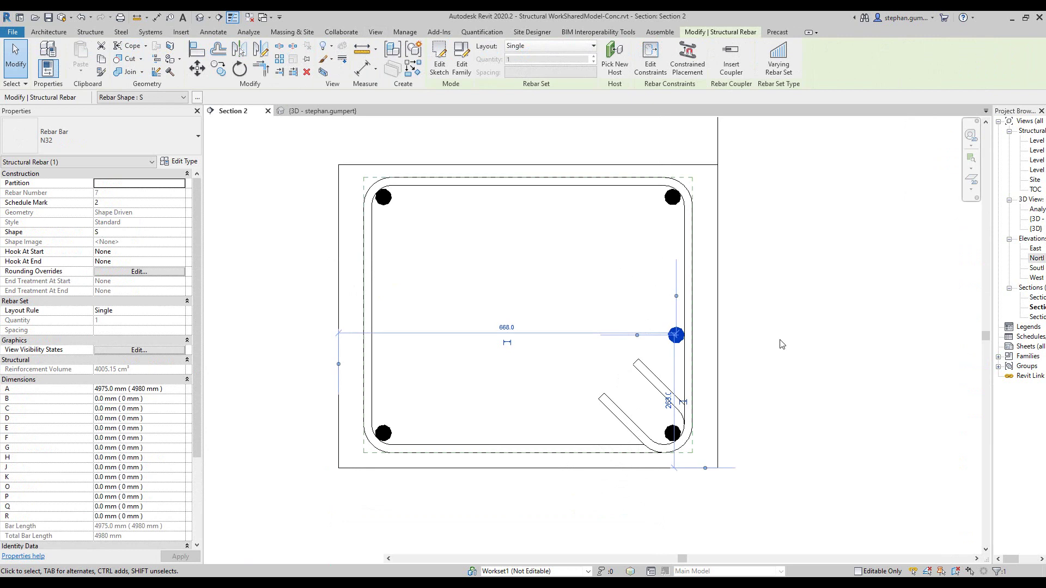
key(Escape)
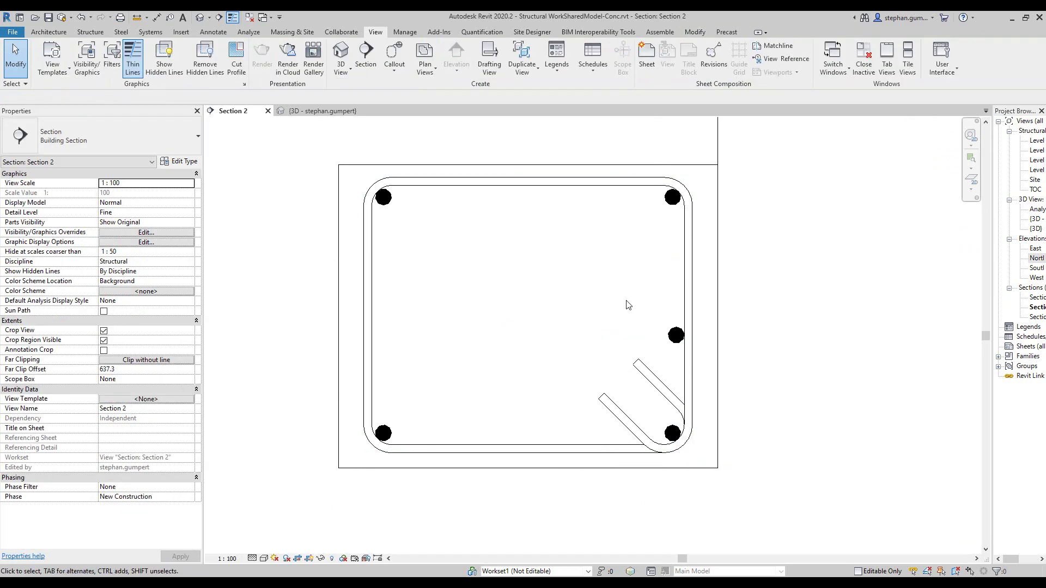
drag(626, 301, 757, 361)
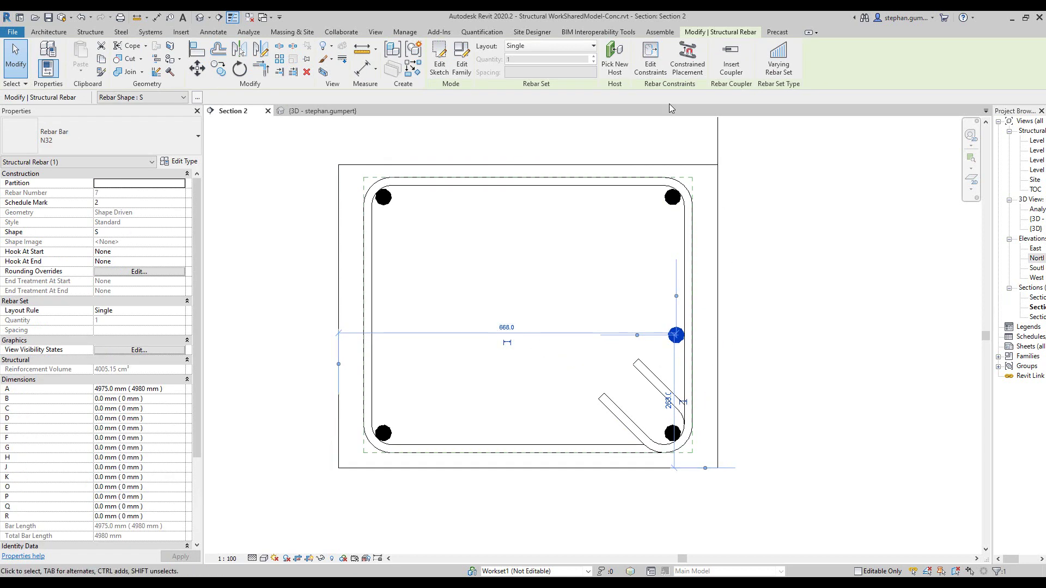
click(651, 51)
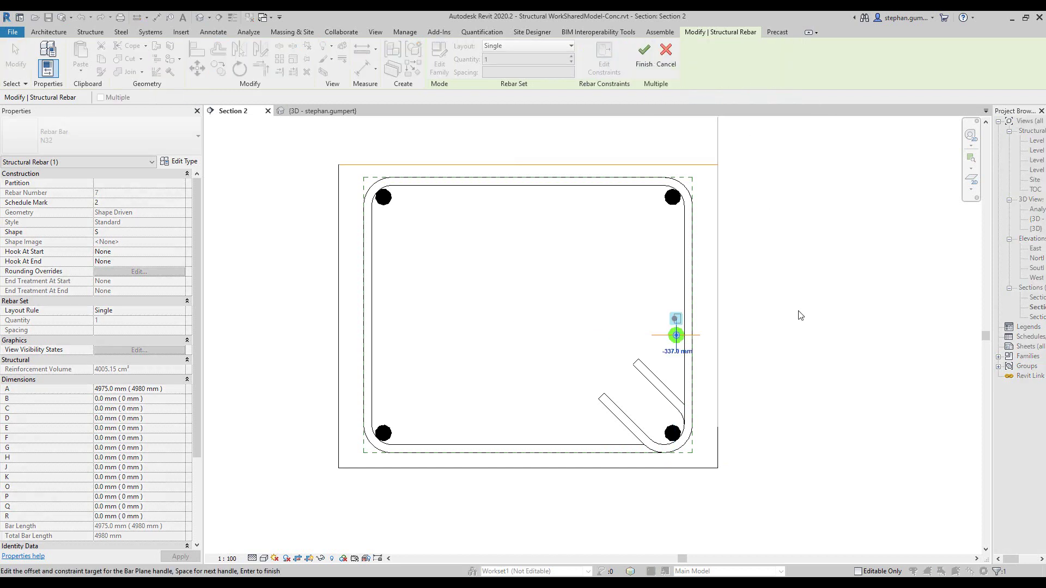
middle_drag(797, 282, 763, 306)
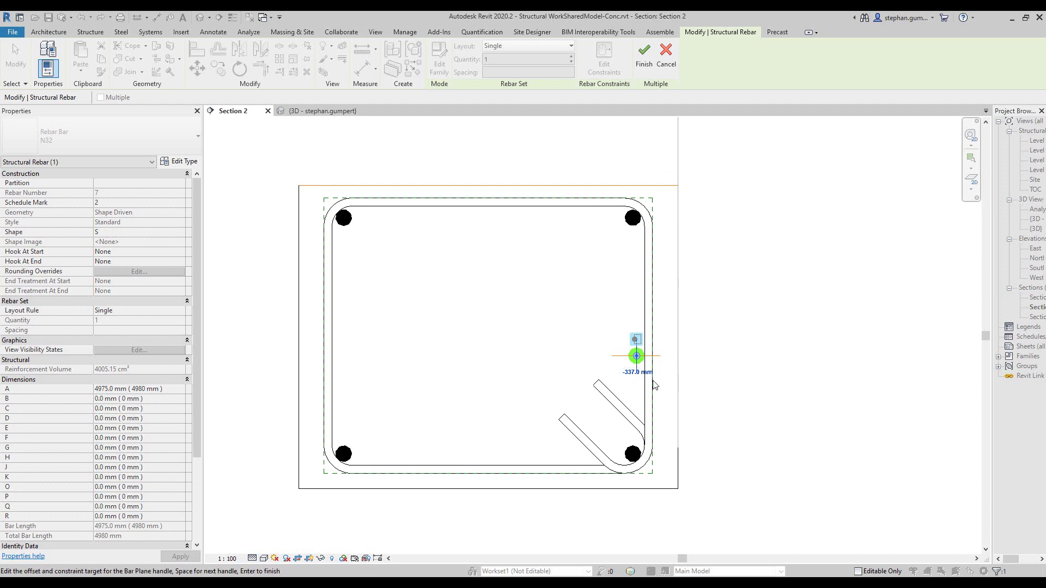
click(669, 62)
key(Escape)
click(701, 169)
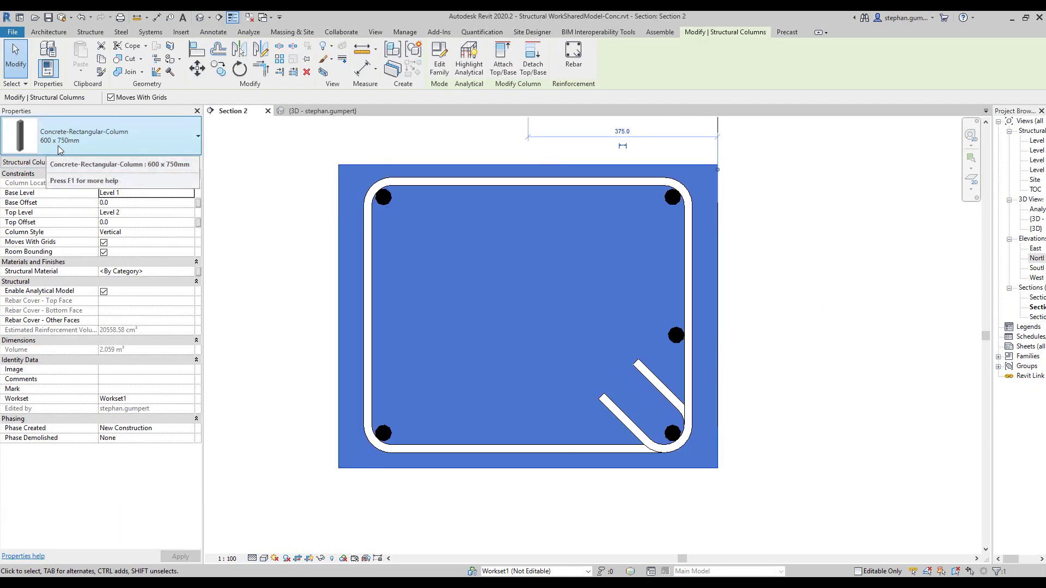
click(802, 212)
Edit the constraints of the single bar between the right-hand corner bars, setting its bar plane offset to -300 mm
drag(637, 284, 716, 359)
click(650, 57)
click(684, 355)
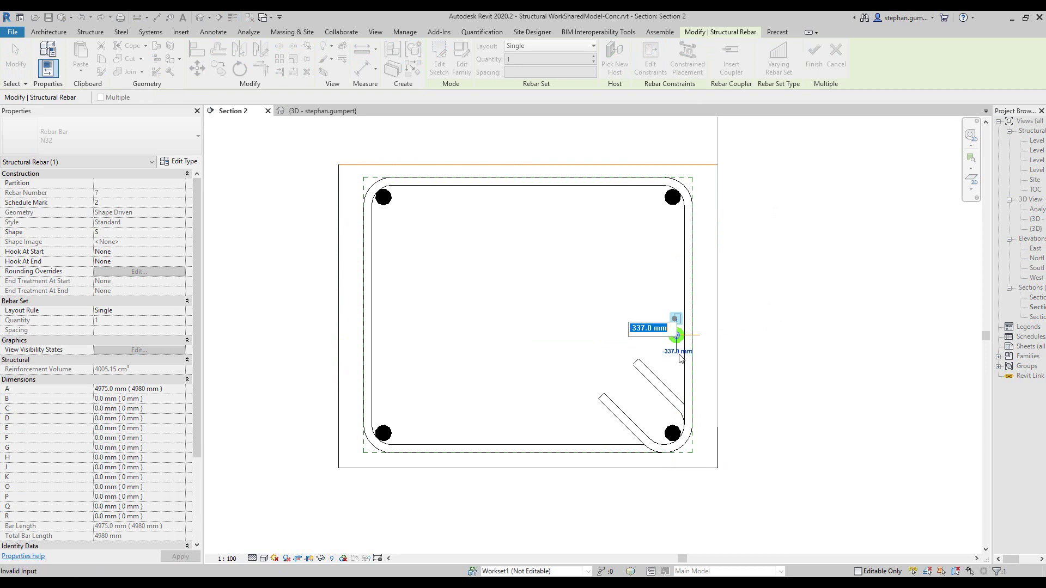
text(-300)
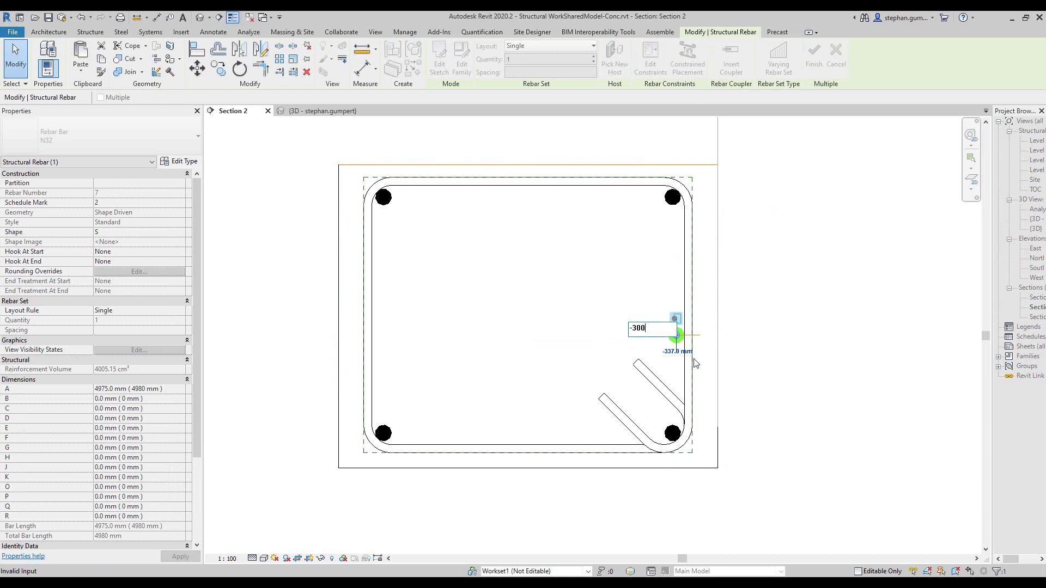
key(Return)
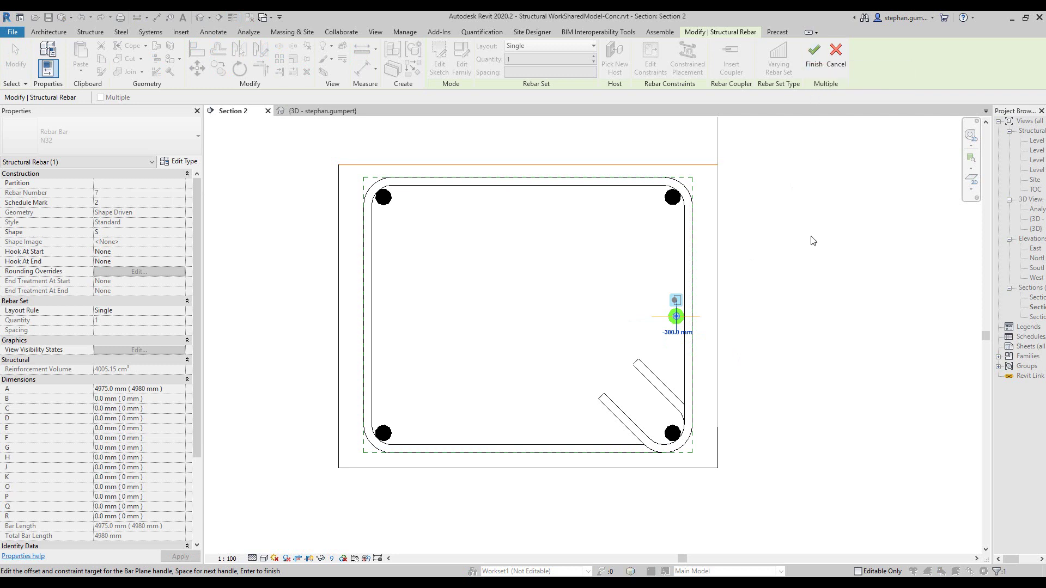
Switch the bar's Bar Segment 1 constraint to the stirrup to clear spacing, toggle its two-way constraint, and finish the constraint edit
scroll(723, 319, up, 3)
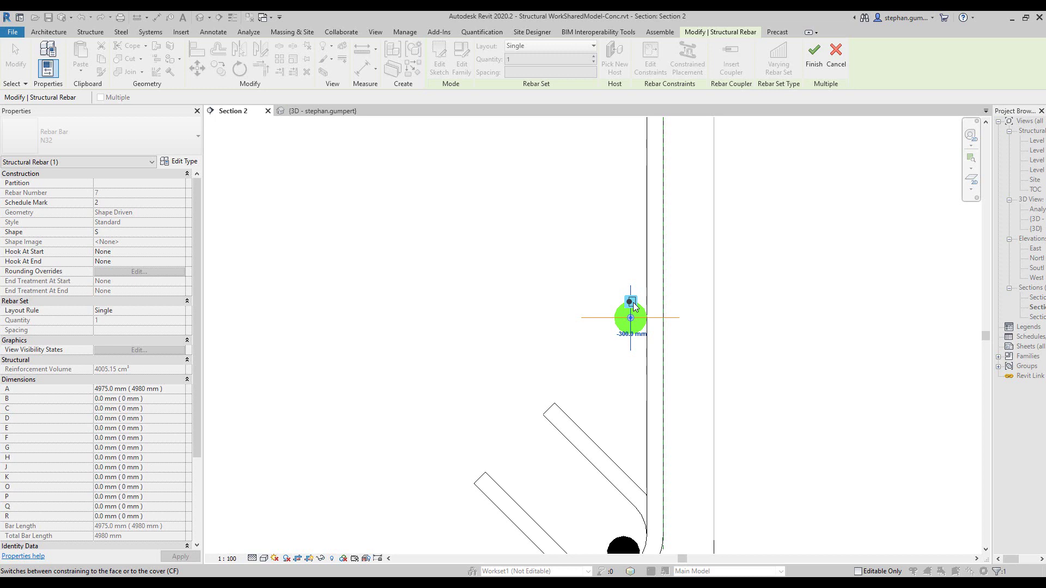
scroll(773, 328, down, 4)
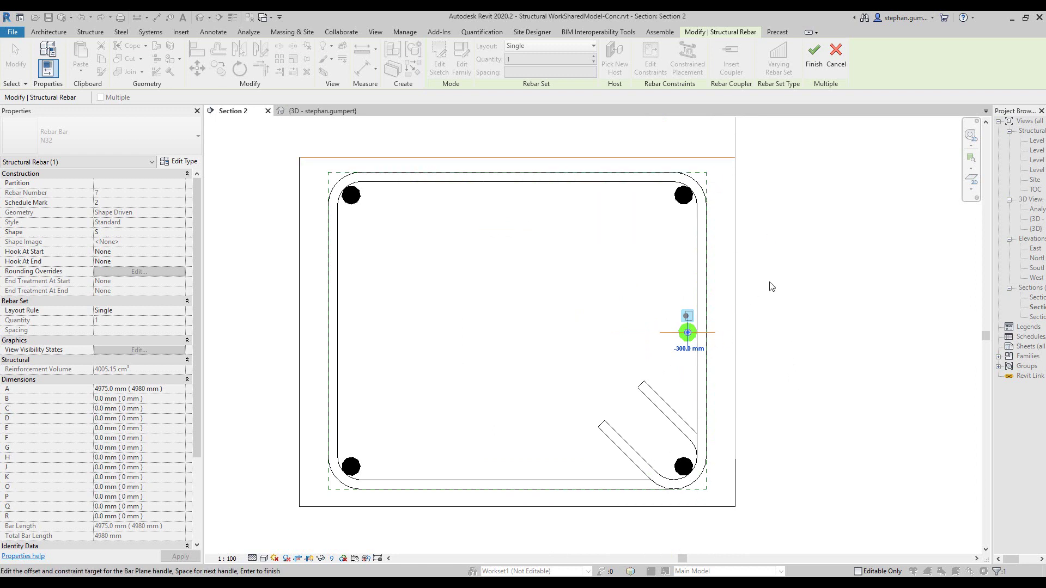
scroll(689, 323, up, 3)
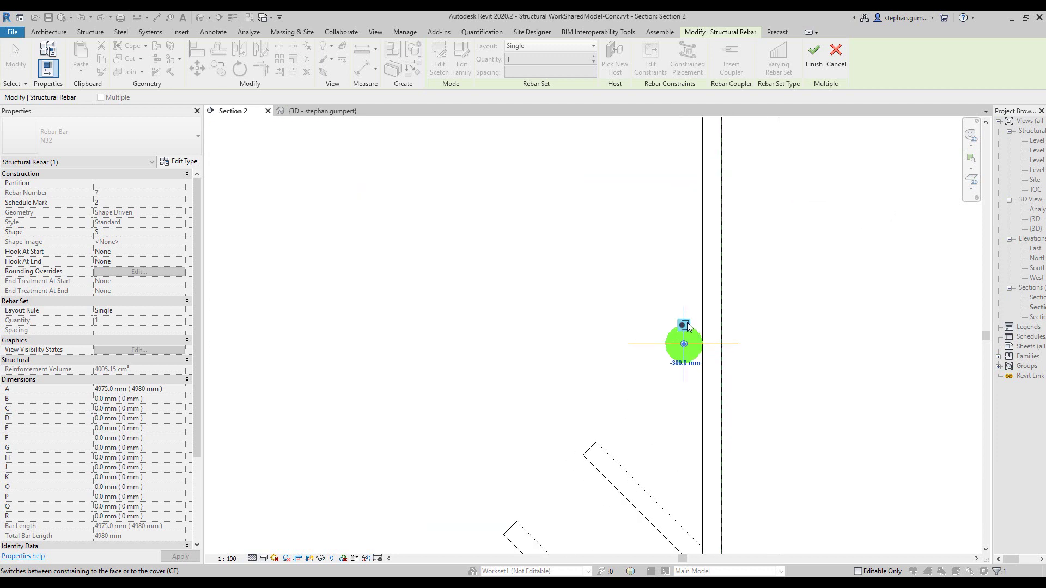
scroll(688, 324, up, 2)
click(681, 311)
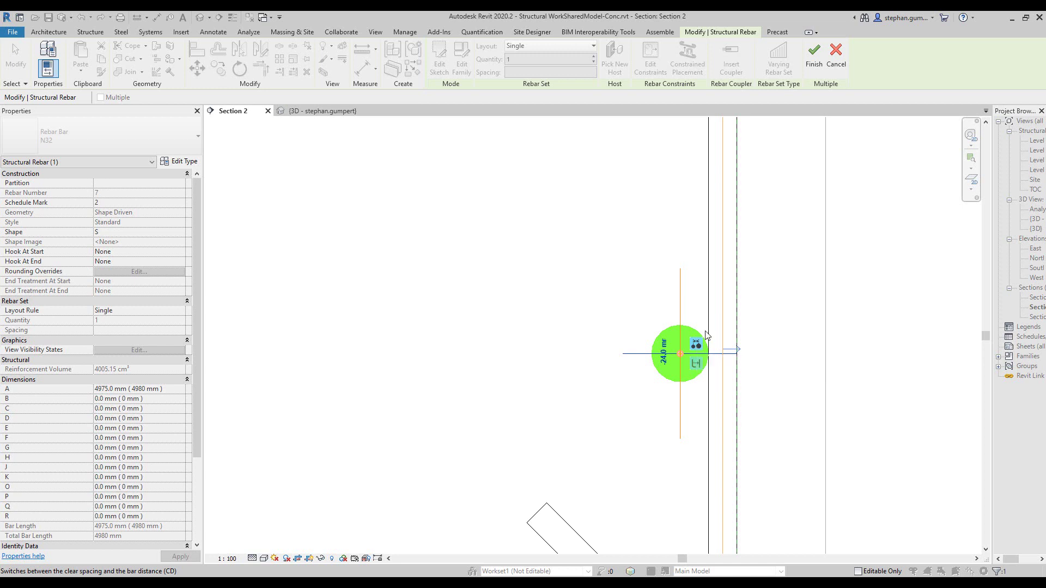
click(681, 302)
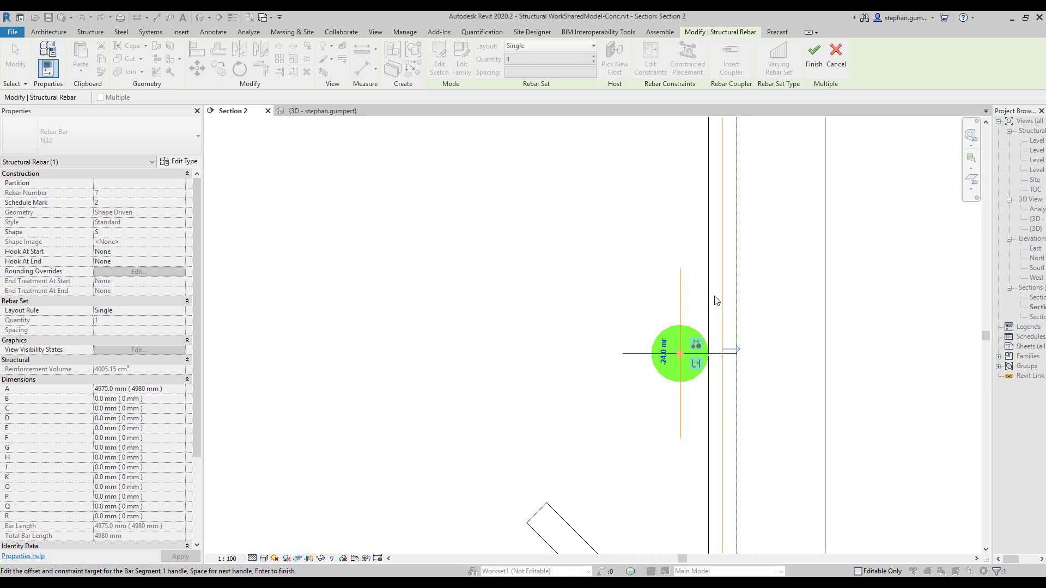
click(697, 347)
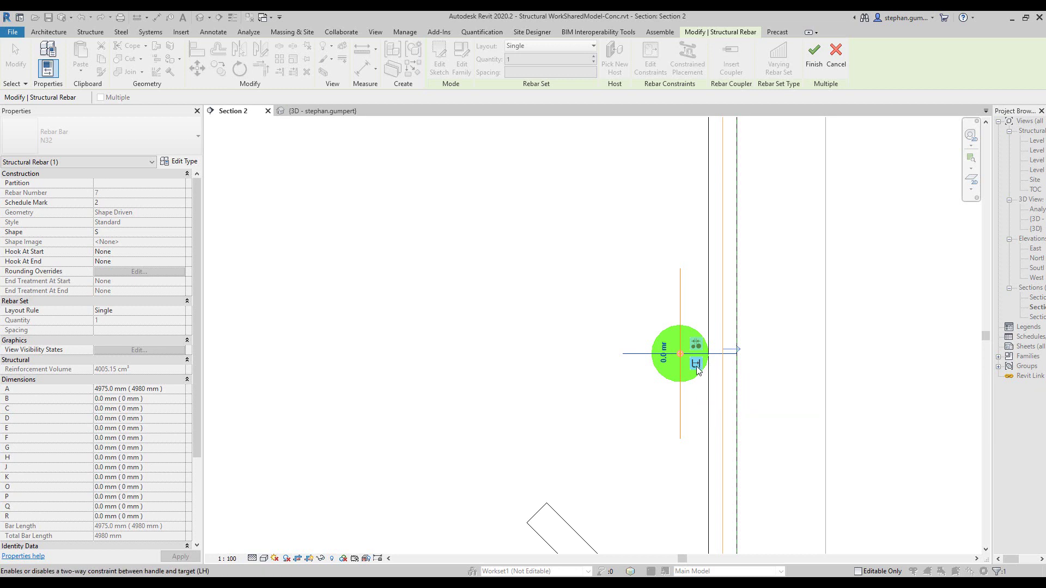
click(696, 365)
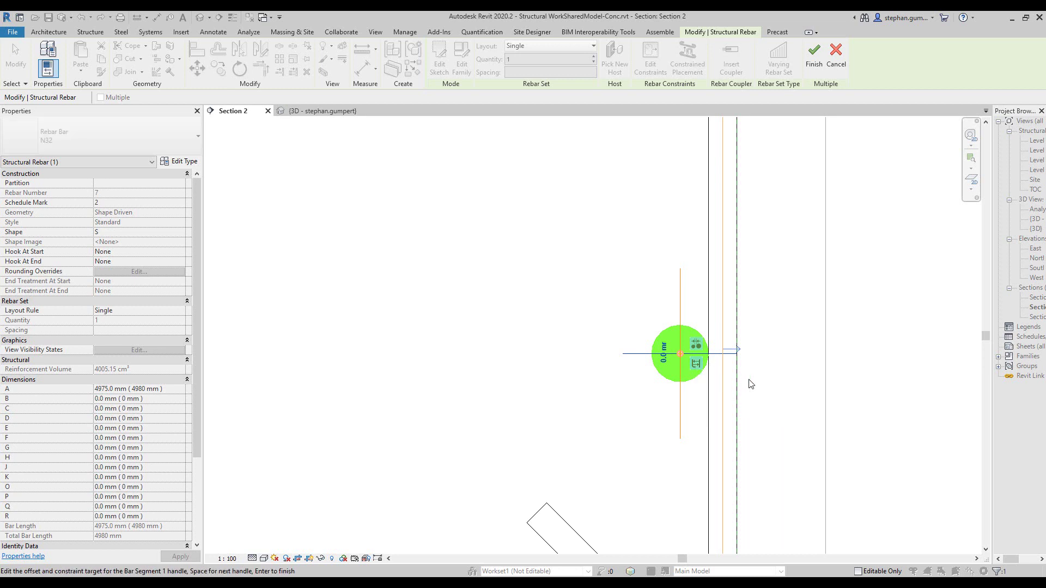
click(813, 58)
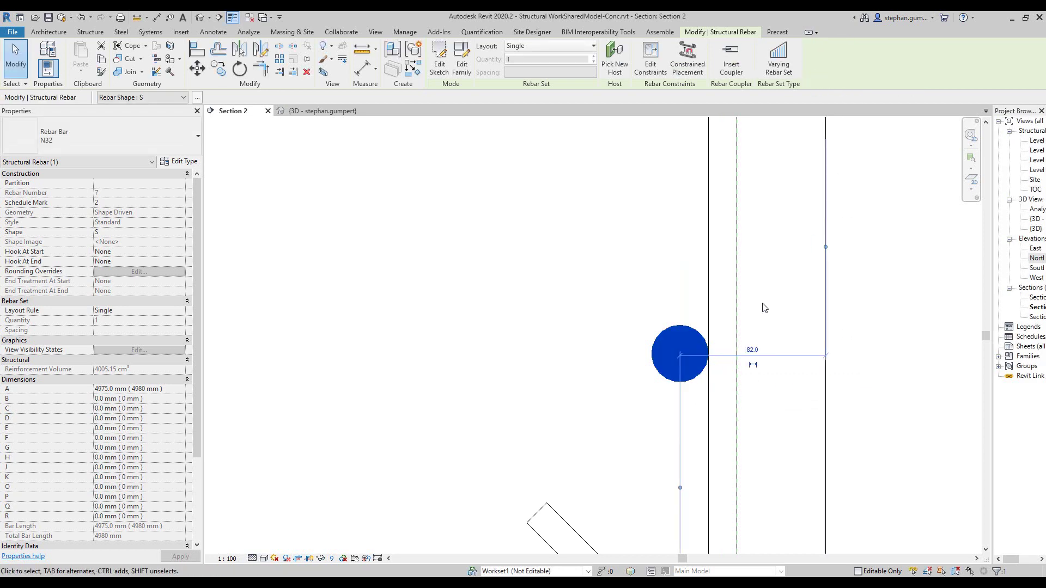
Move the single N32 bar about 65 mm horizontally toward the column's centre to test its two-way constraint, and undo the move
click(763, 334)
scroll(763, 333, down, 2)
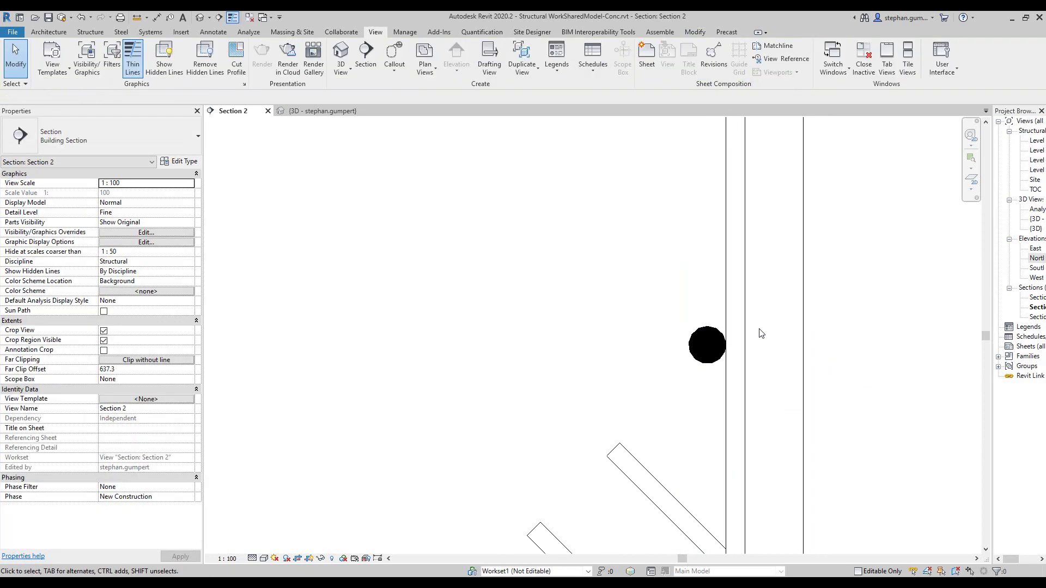
click(708, 344)
drag(663, 303, 767, 380)
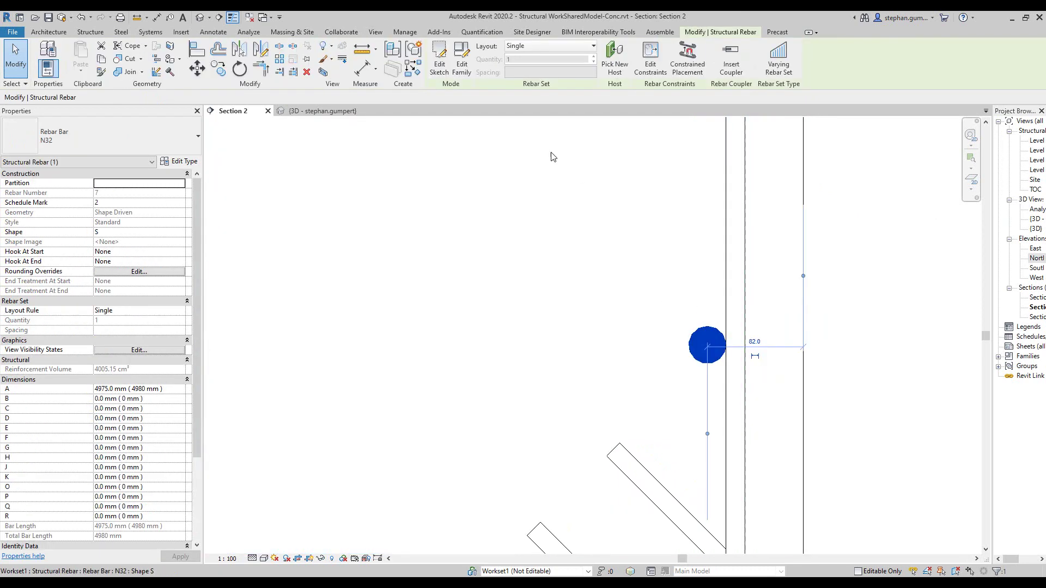
click(197, 68)
click(660, 281)
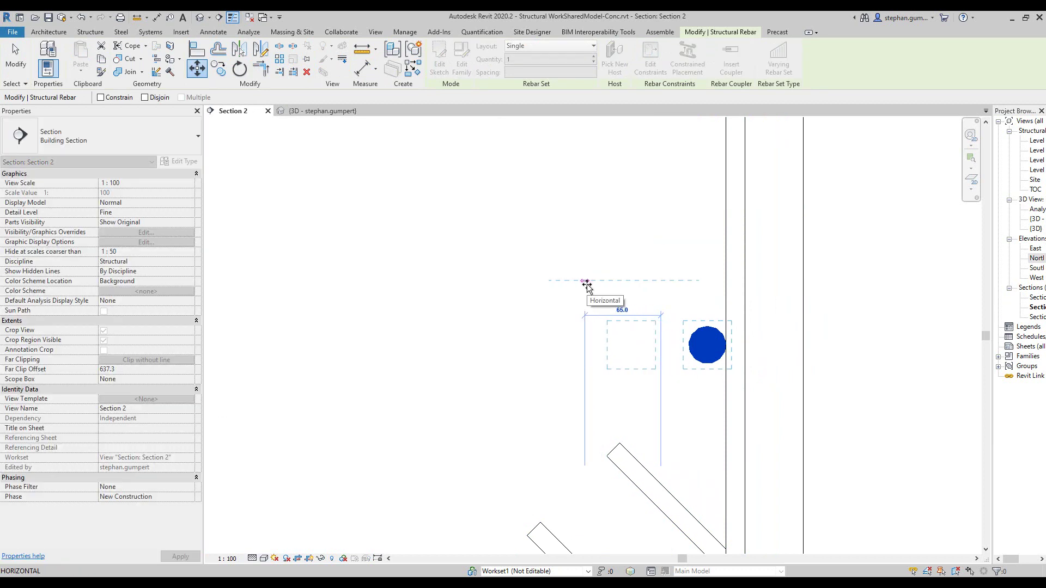
click(587, 284)
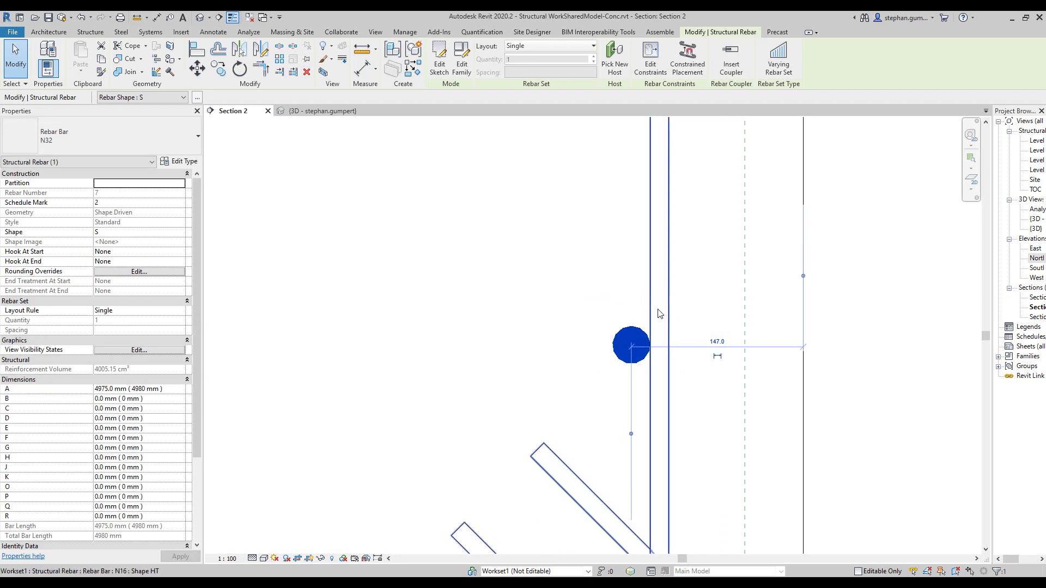
scroll(670, 310, down, 5)
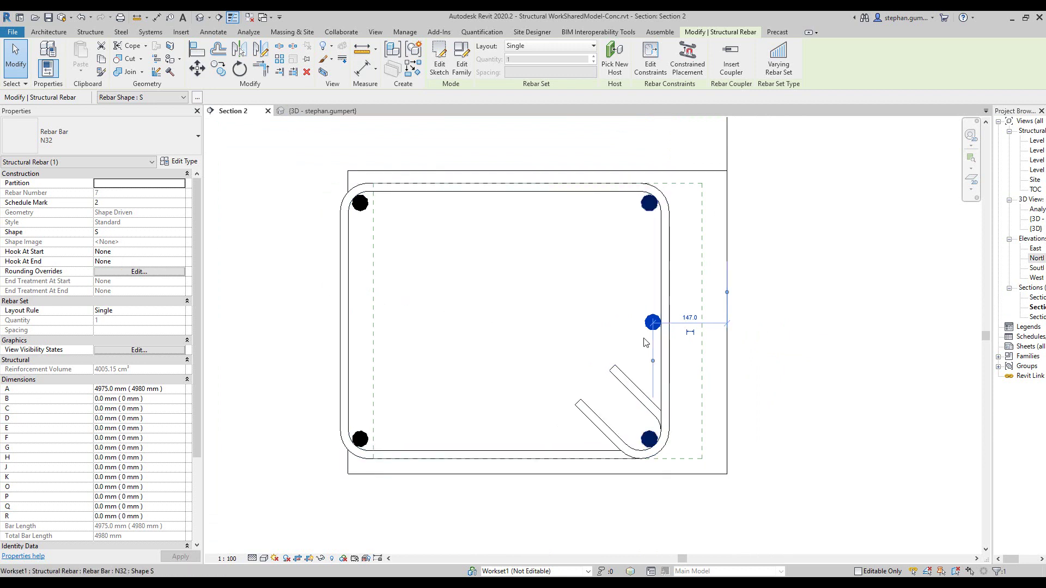
scroll(689, 314, up, 2)
scroll(653, 331, up, 2)
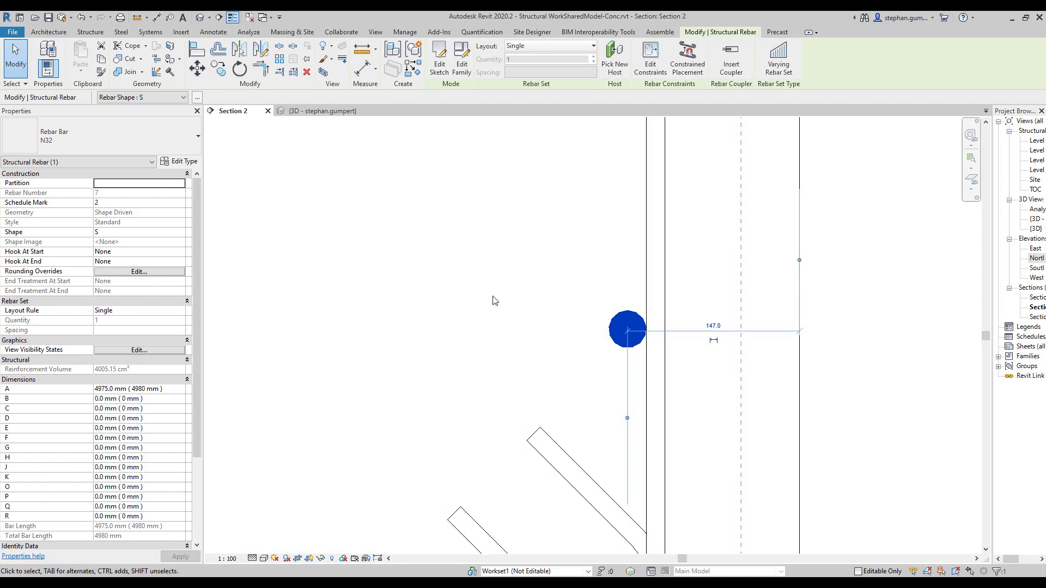
click(546, 267)
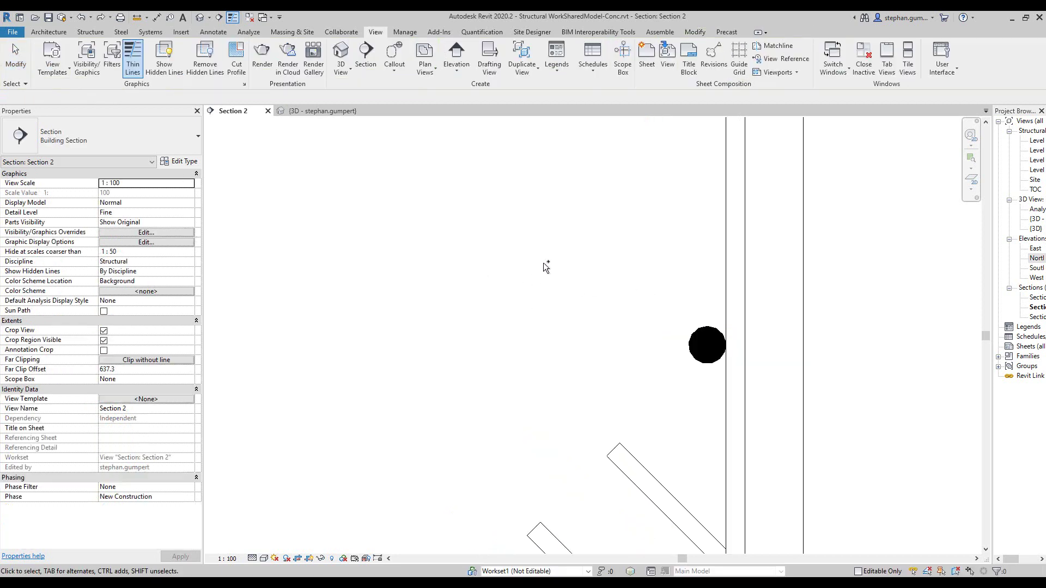
Try to shift the stirrup's right leg inward with its shape handle, and undo the change
click(708, 338)
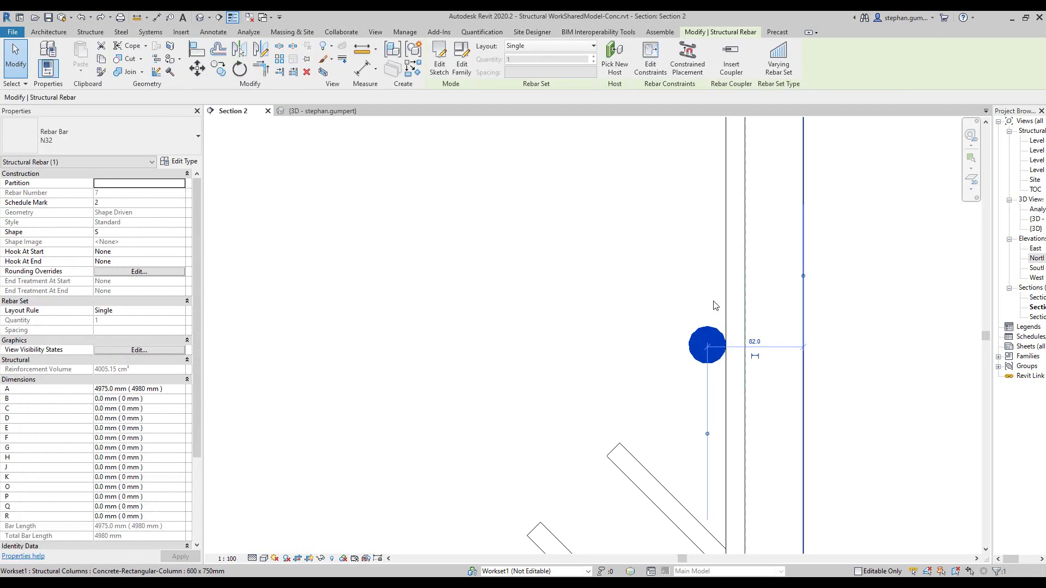
click(732, 271)
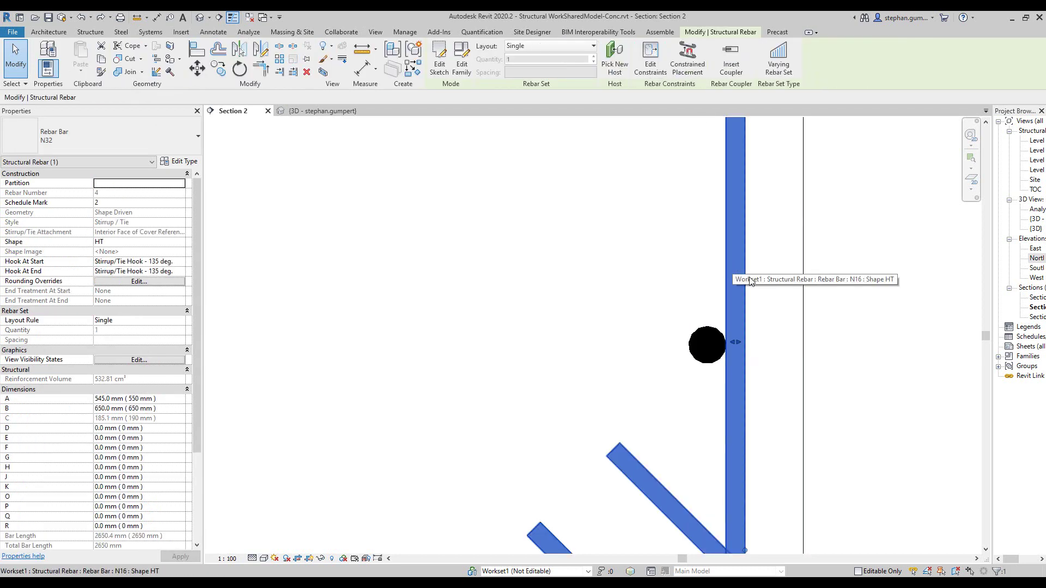
drag(736, 345, 637, 343)
key(ctrl+z)
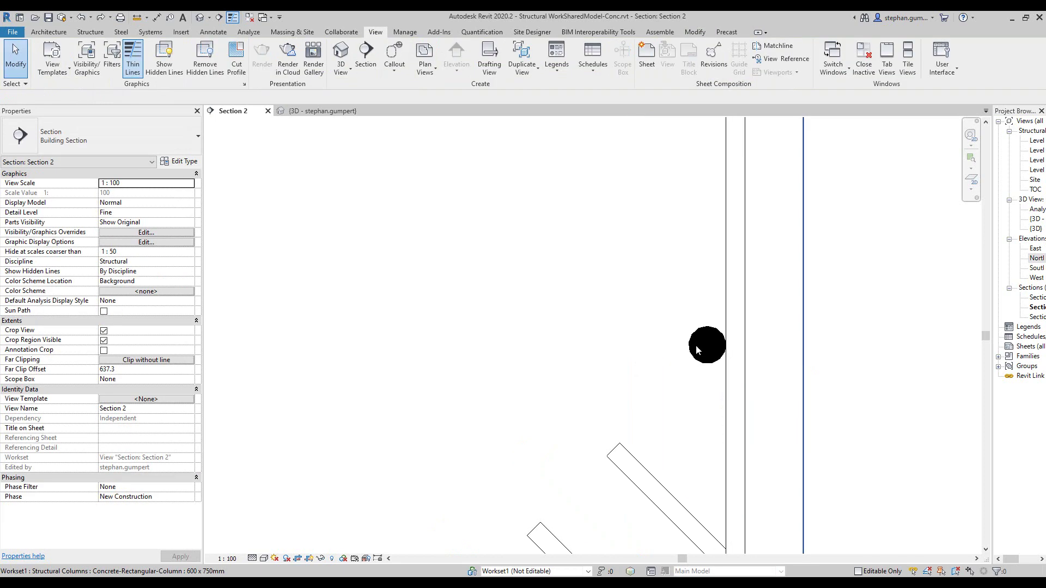
Turn off the two-way constraint between the single bar's Bar Segment 1 and the stirrup, and finish the constraint edit
click(704, 349)
drag(665, 292, 761, 379)
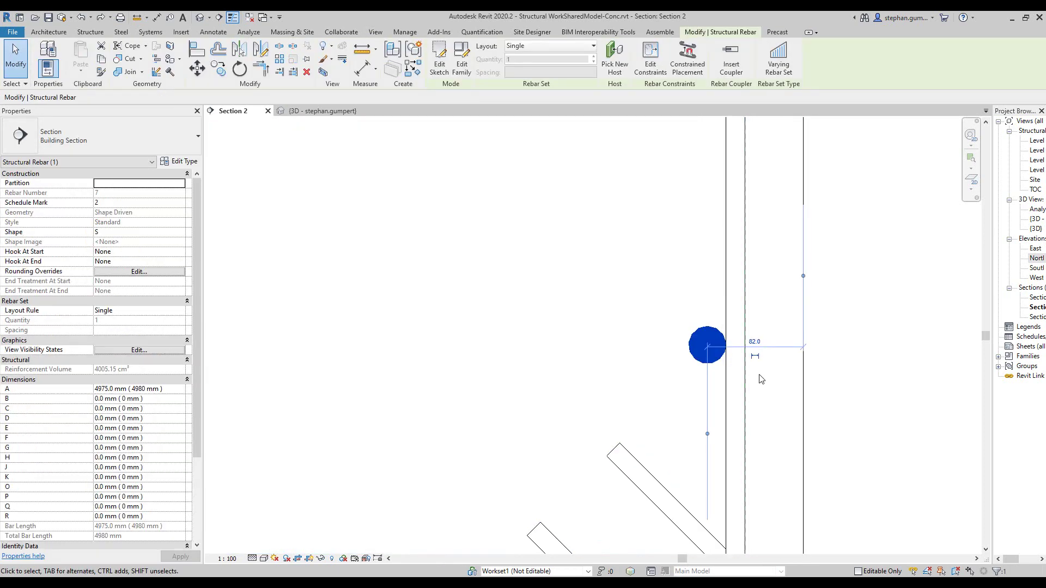
click(650, 57)
click(708, 330)
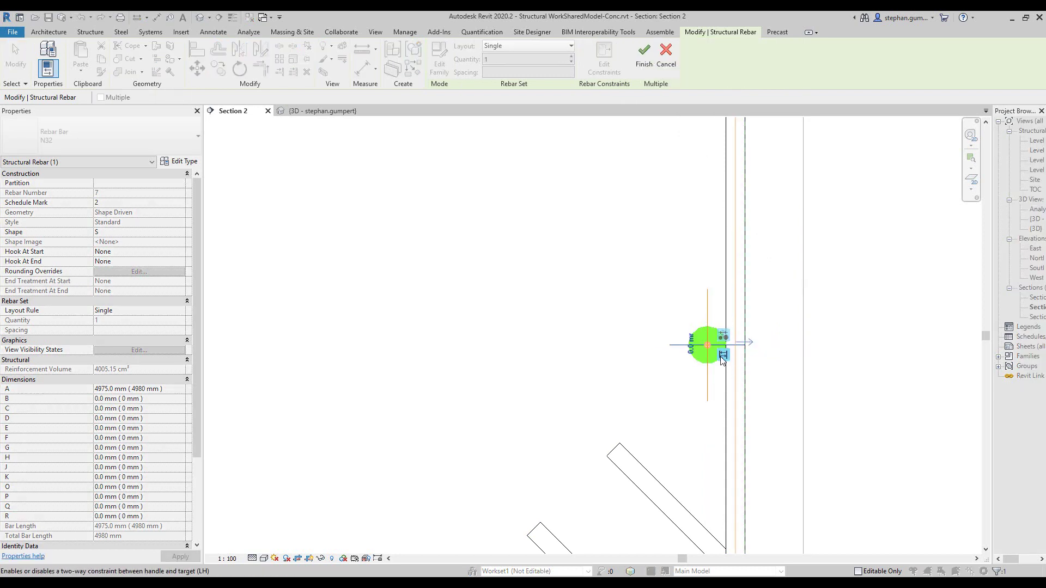
click(642, 52)
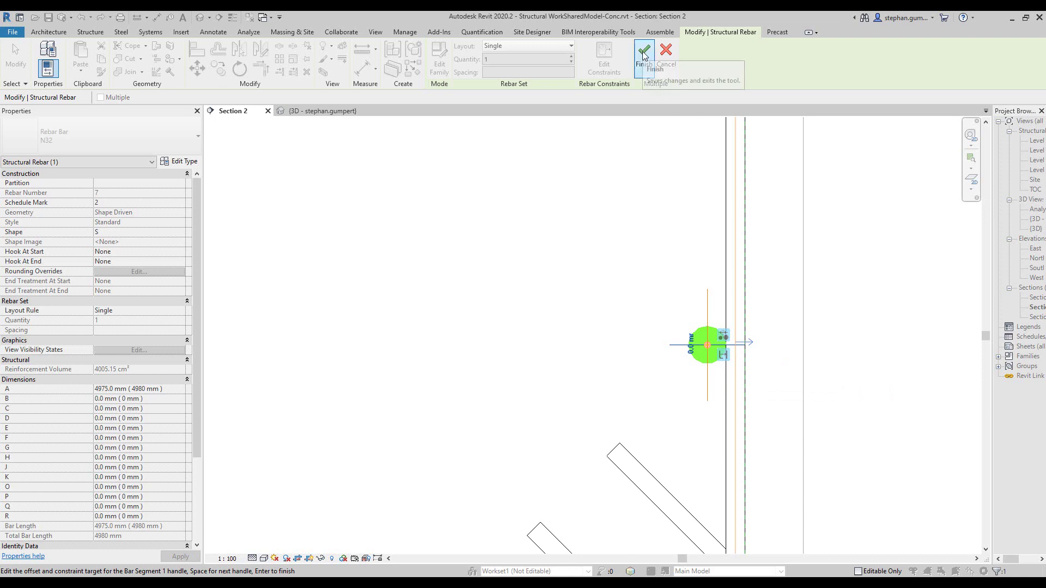
click(836, 258)
Move the single bar about 120 mm horizontally from the stirrup's right leg toward the column's centre
drag(613, 286, 752, 402)
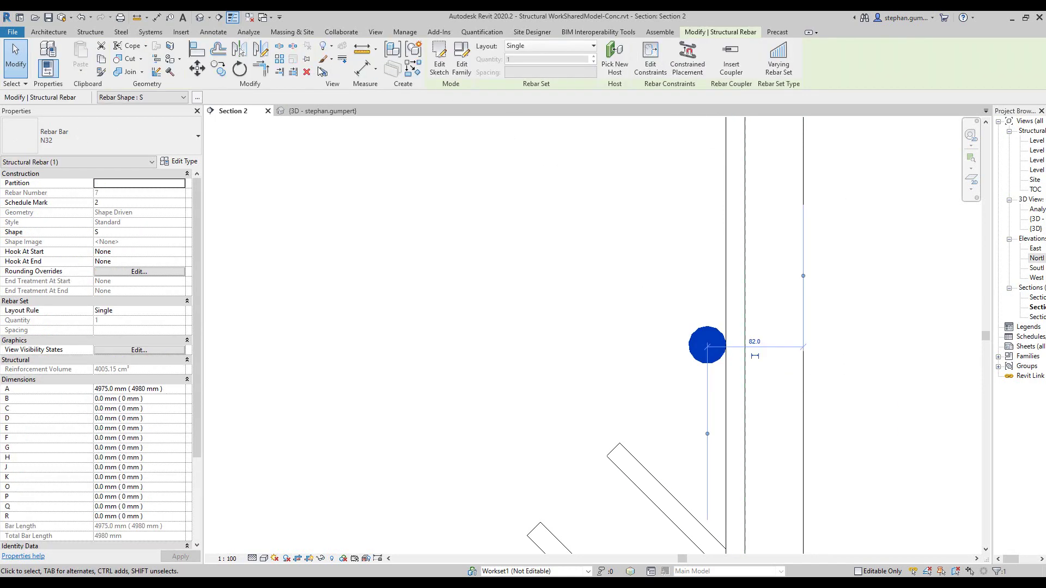
click(197, 67)
click(636, 273)
click(501, 274)
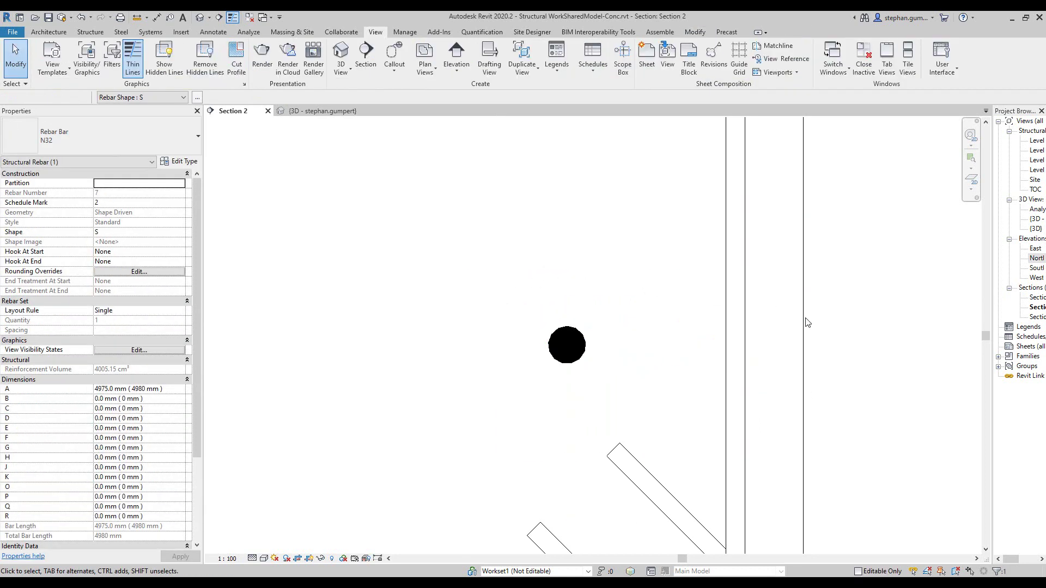
key(Escape)
scroll(772, 338, down, 5)
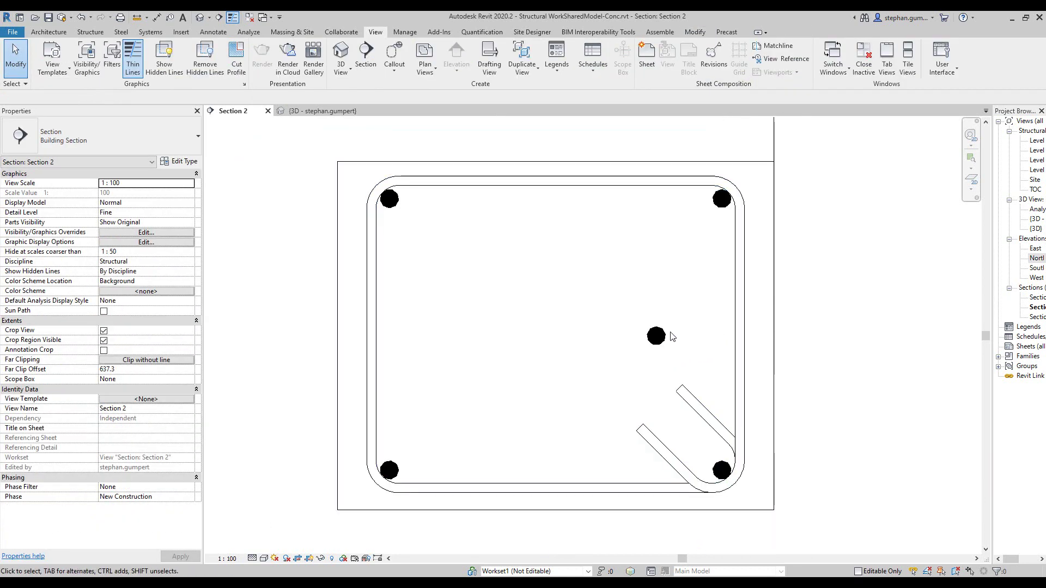
Review the moved bar's Bar Plane and Bar Segment 1 constraint offsets, and close the constraint edit
click(672, 336)
click(810, 334)
click(656, 335)
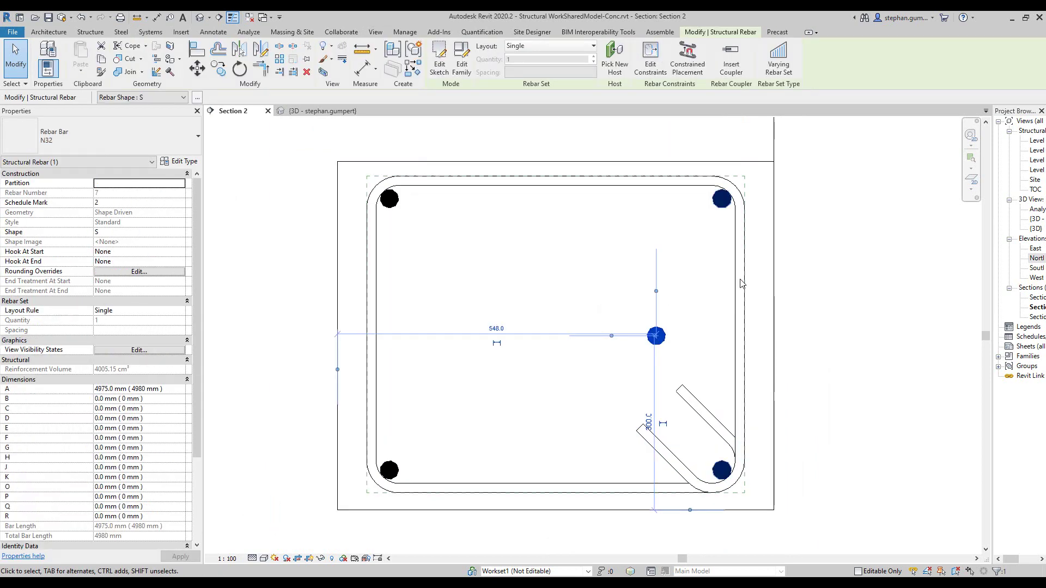
click(651, 57)
scroll(670, 359, up, 3)
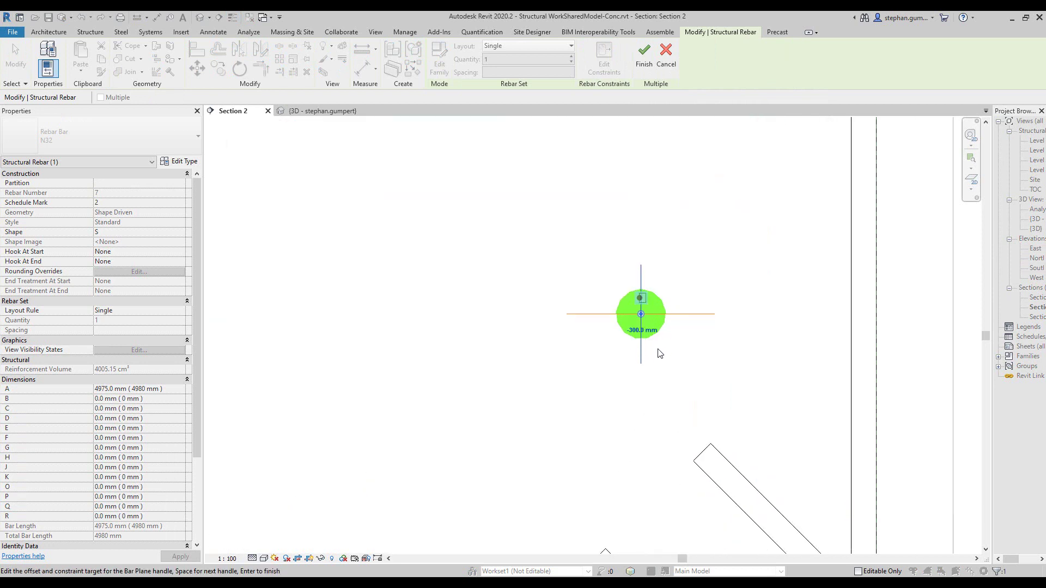
key(space)
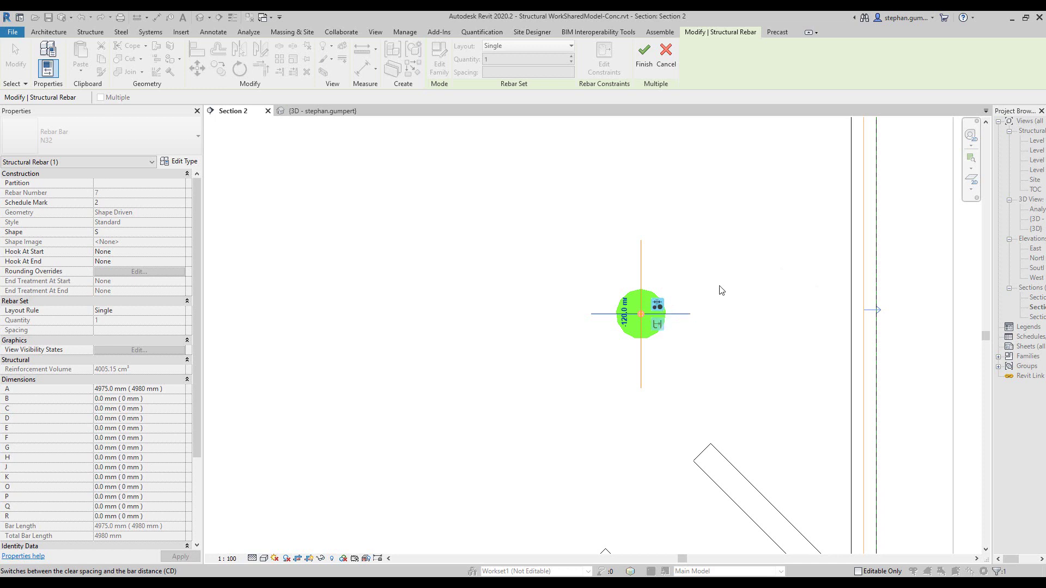
click(645, 55)
scroll(747, 281, down, 3)
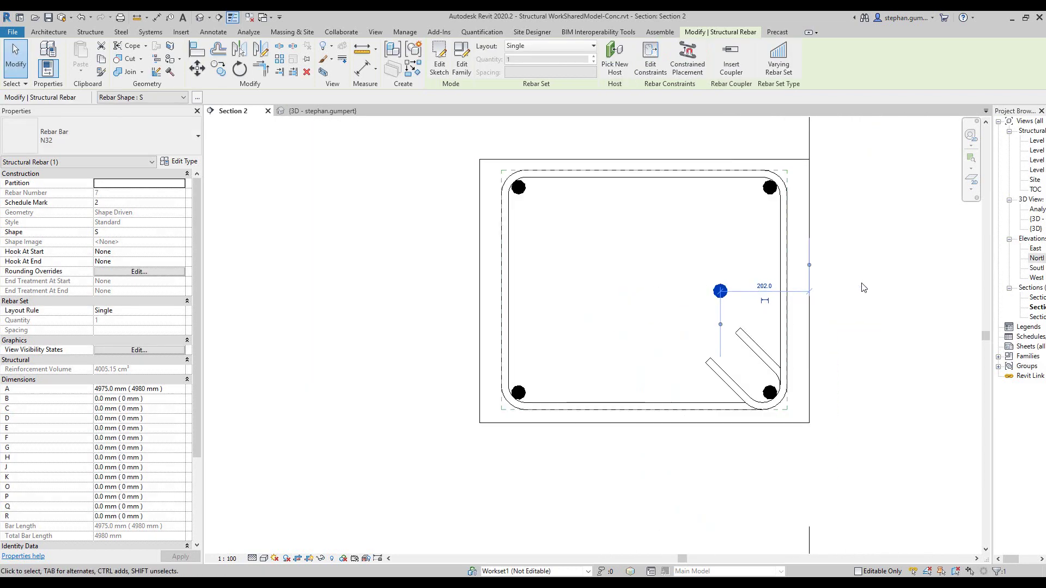
click(866, 288)
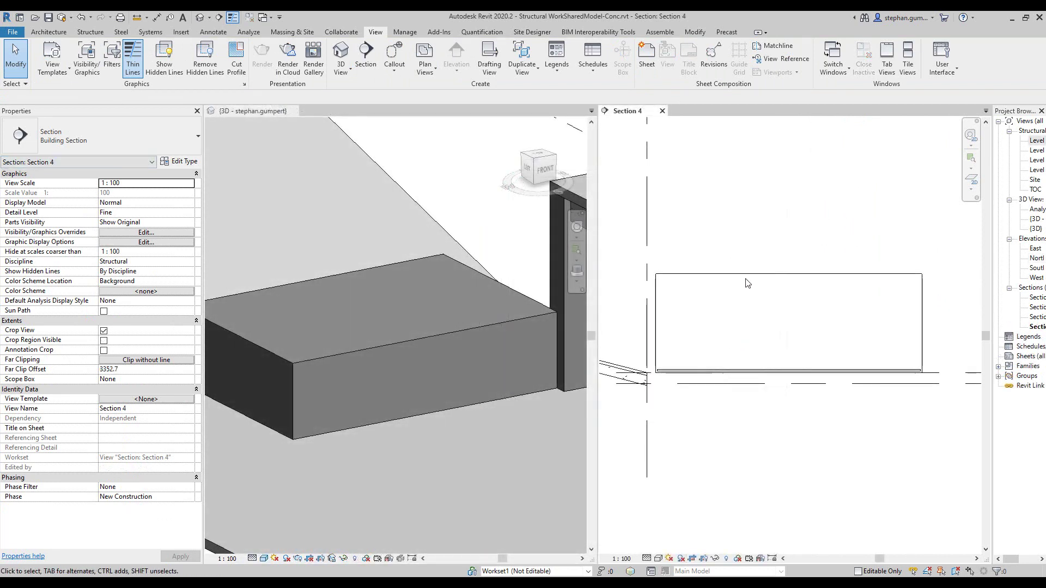
Examine the 1800mm foundation slab and its existing N32 bottom bar in Section 4
click(745, 275)
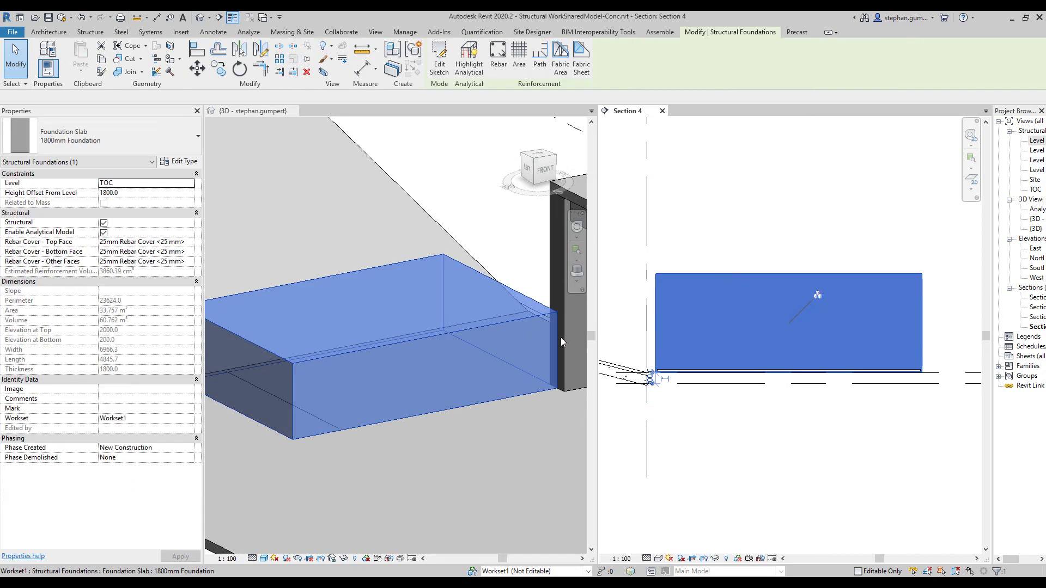
click(822, 206)
scroll(752, 376, up, 2)
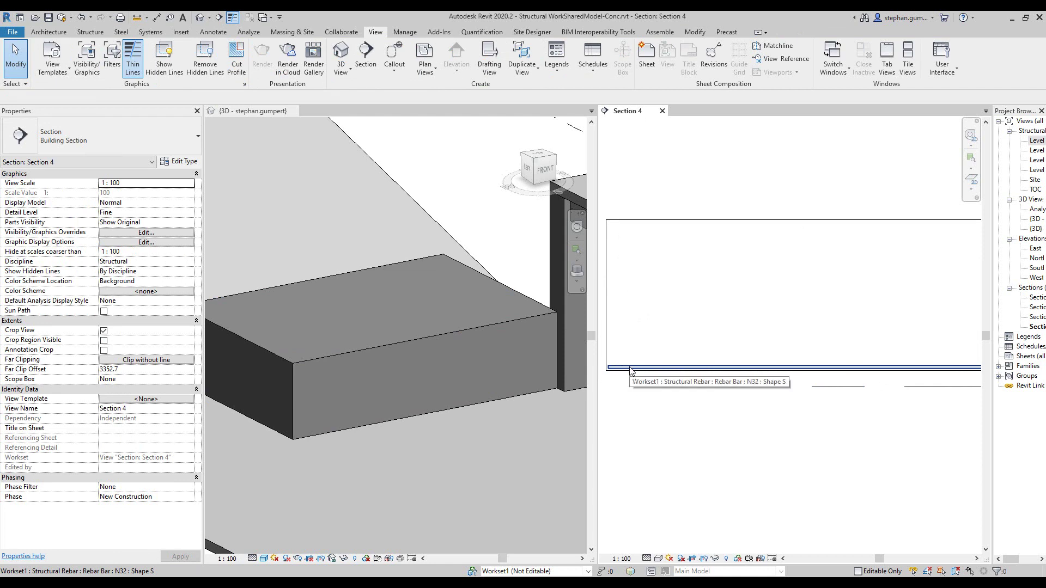
click(630, 371)
click(666, 349)
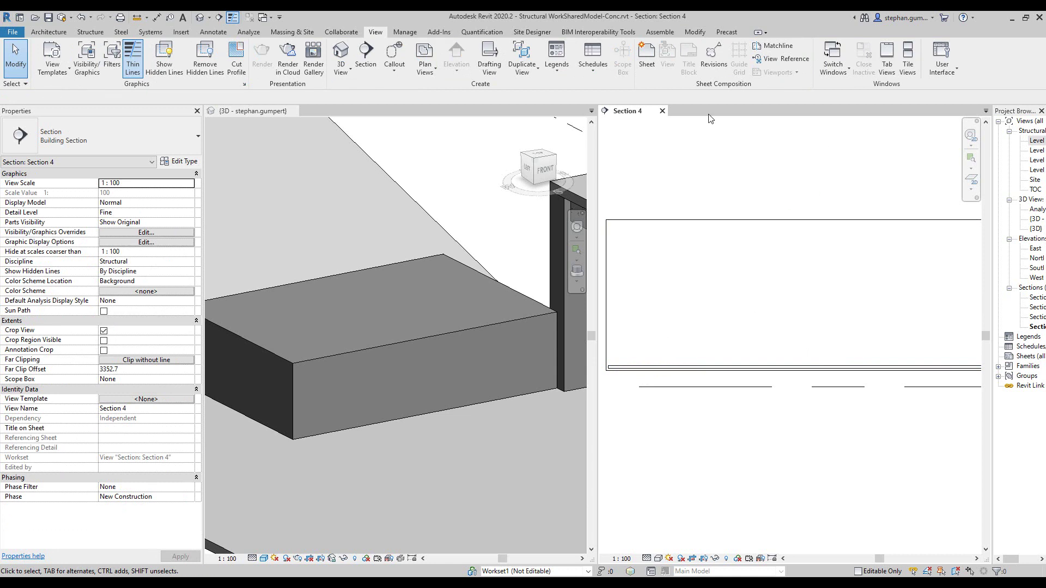
Place an N32 straight rebar set in the foundation slab, perpendicular to cover above the bottom bar, with Fixed Number layout and quantity 15
click(662, 220)
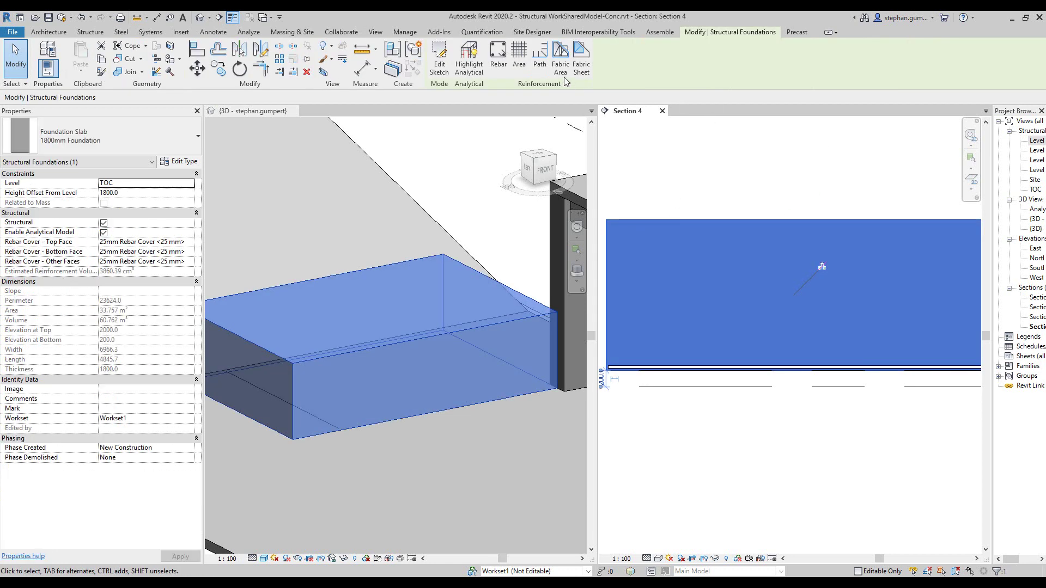
click(499, 56)
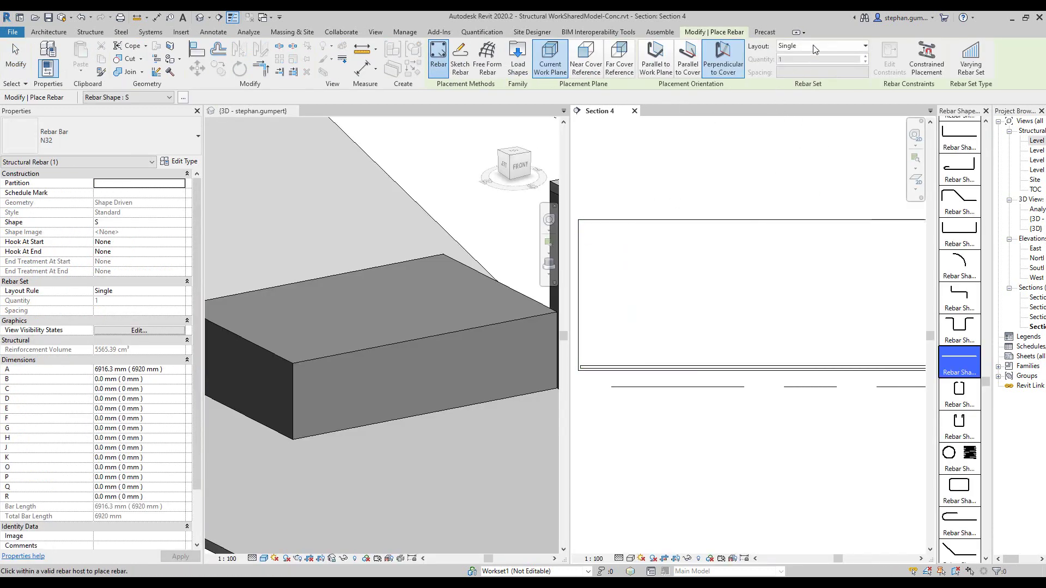
click(815, 47)
click(799, 73)
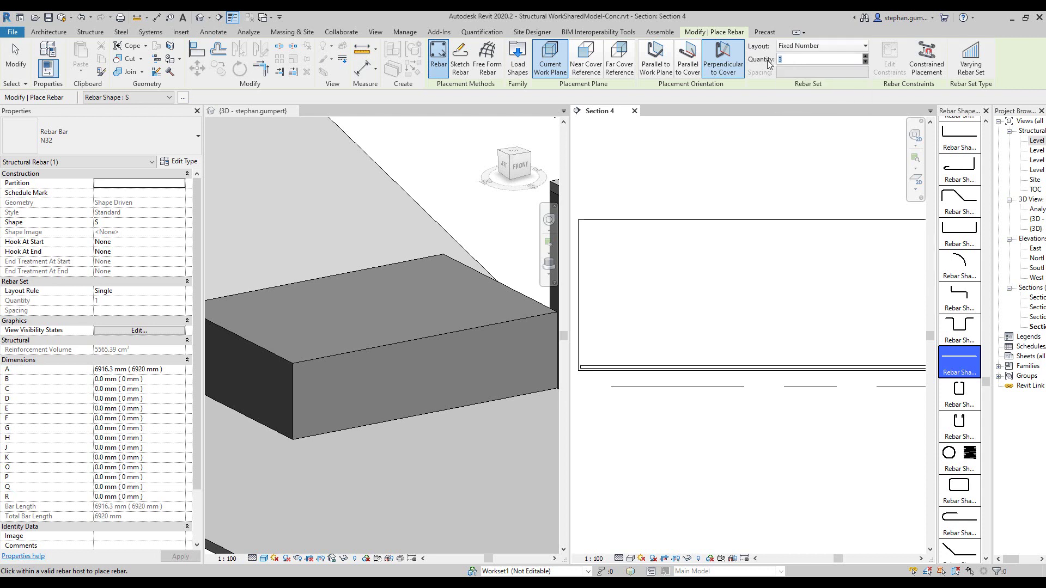
key(Return)
click(692, 356)
scroll(733, 350, up, 2)
click(768, 341)
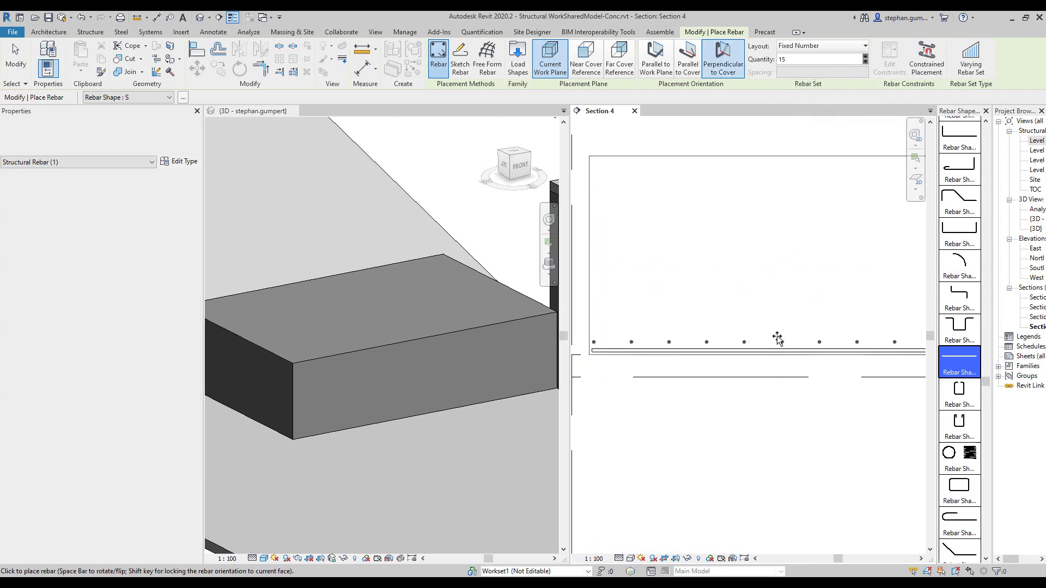
key(Escape)
key(Escape)
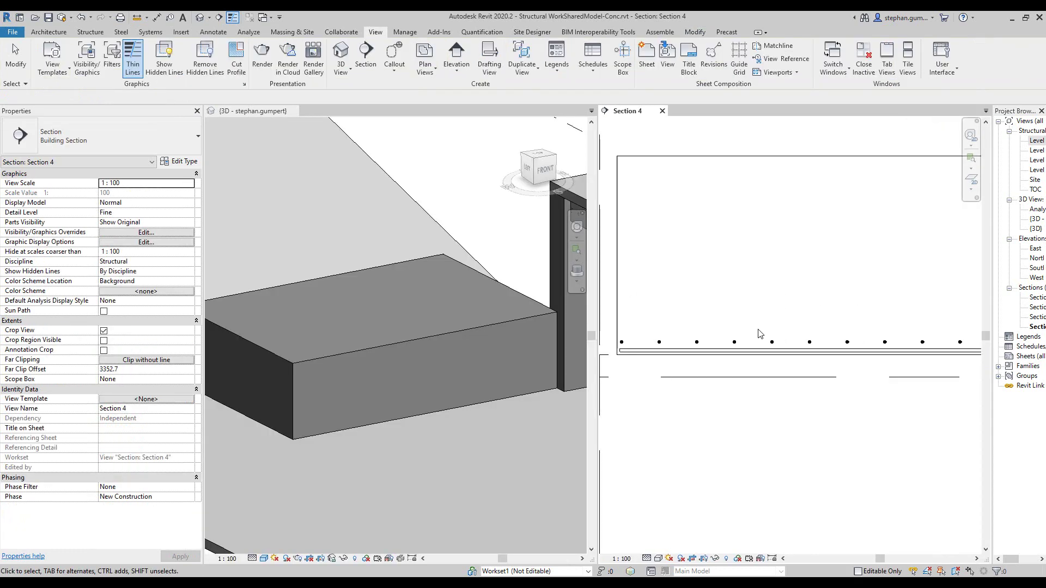
Constrain Bar Segment 1 of the upper N32 rebar set to the existing bottom bar at 0.0 mm offset and finish the constraint edit
scroll(613, 355, up, 2)
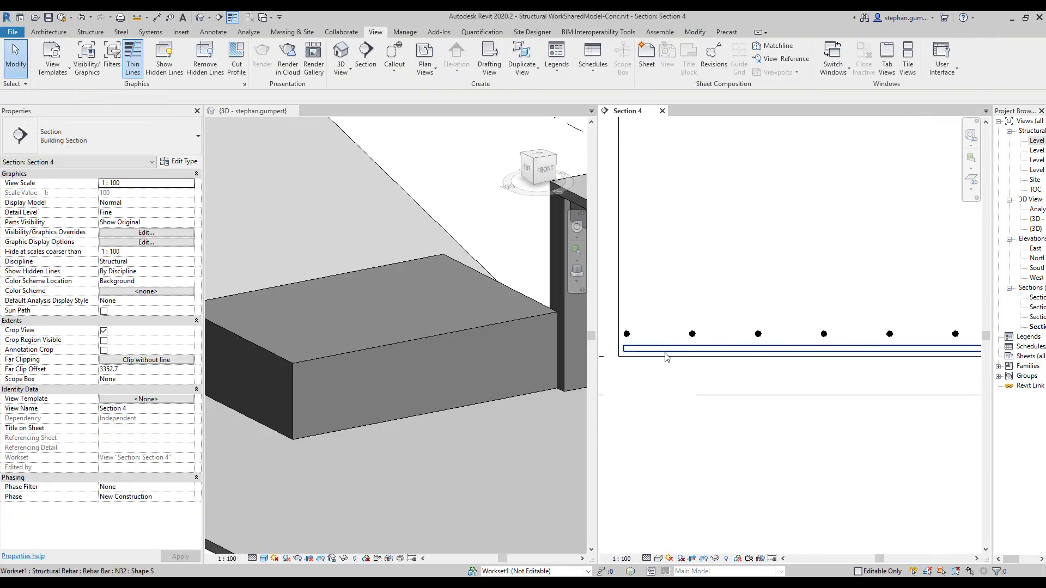
click(692, 334)
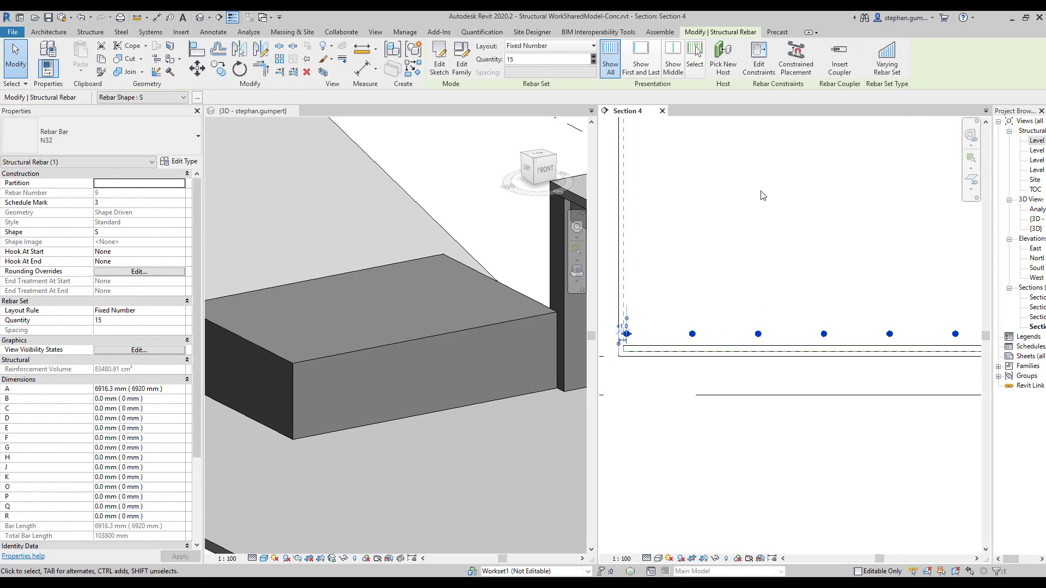
click(760, 64)
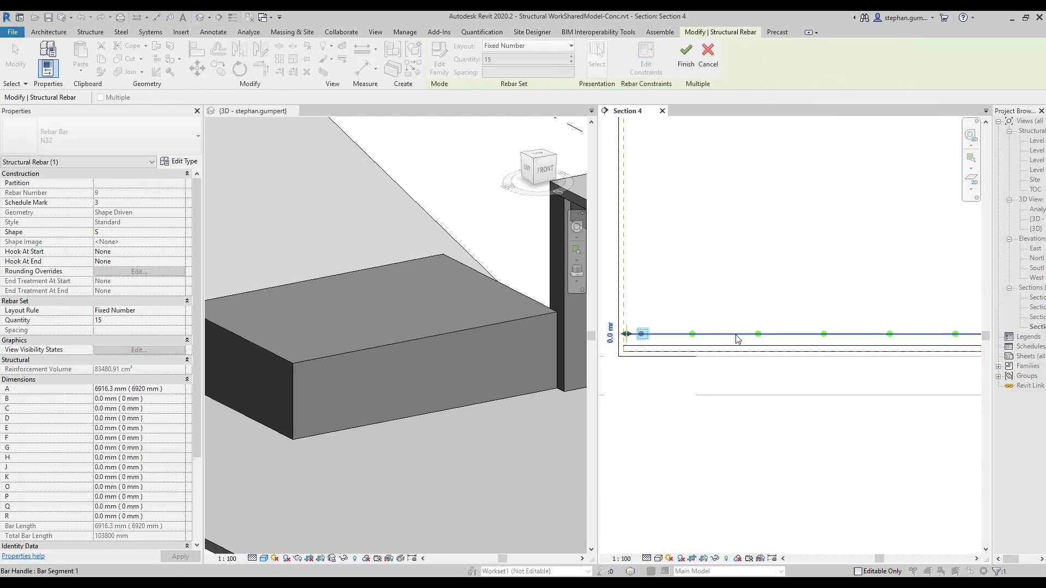
key(space)
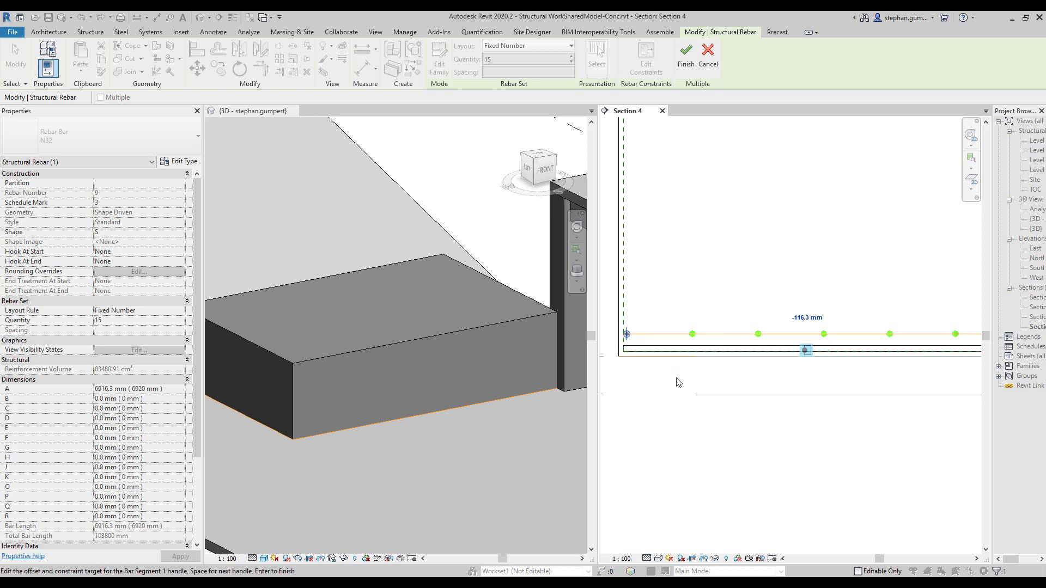
scroll(670, 378, up, 2)
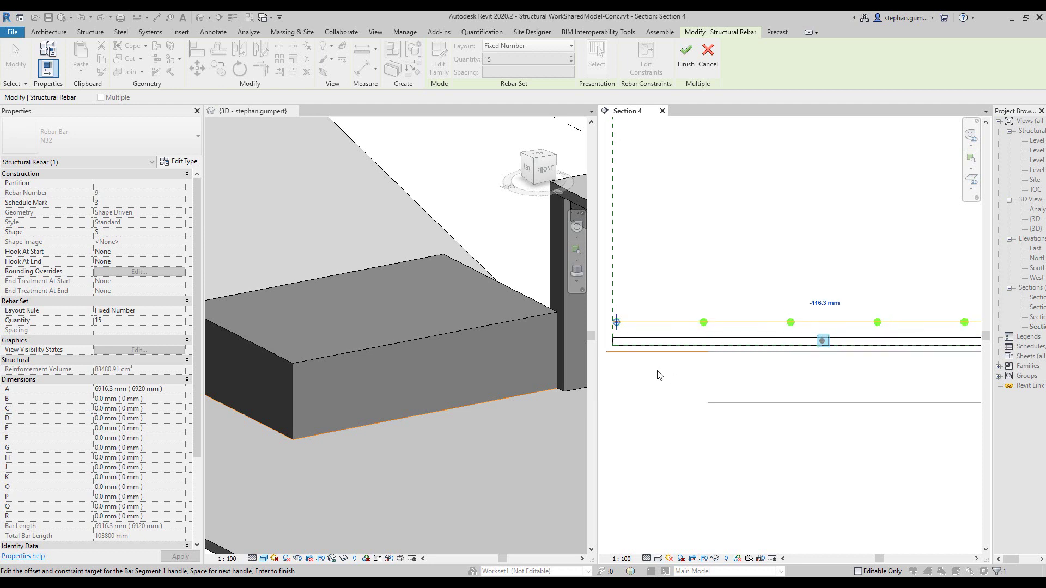
click(672, 342)
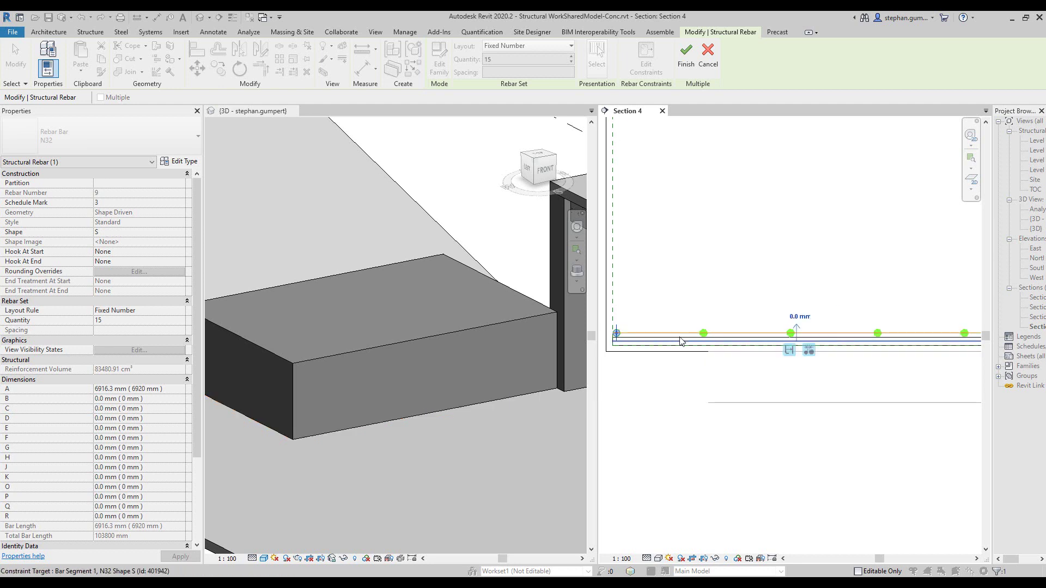
click(789, 352)
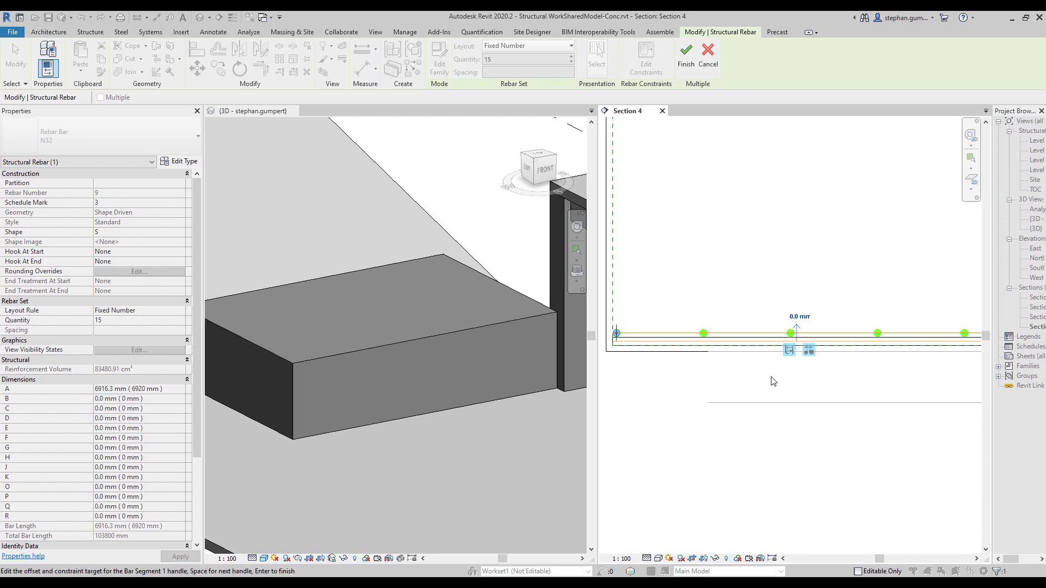
click(685, 54)
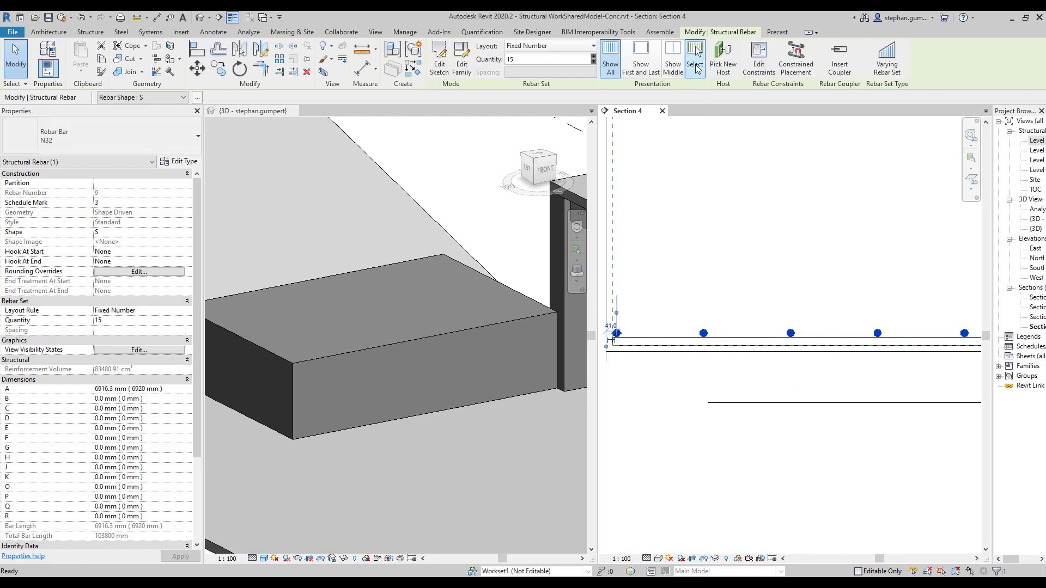
Try moving the constrained upper rebar set upward in the foundation slab, away from the bottom cover
click(831, 301)
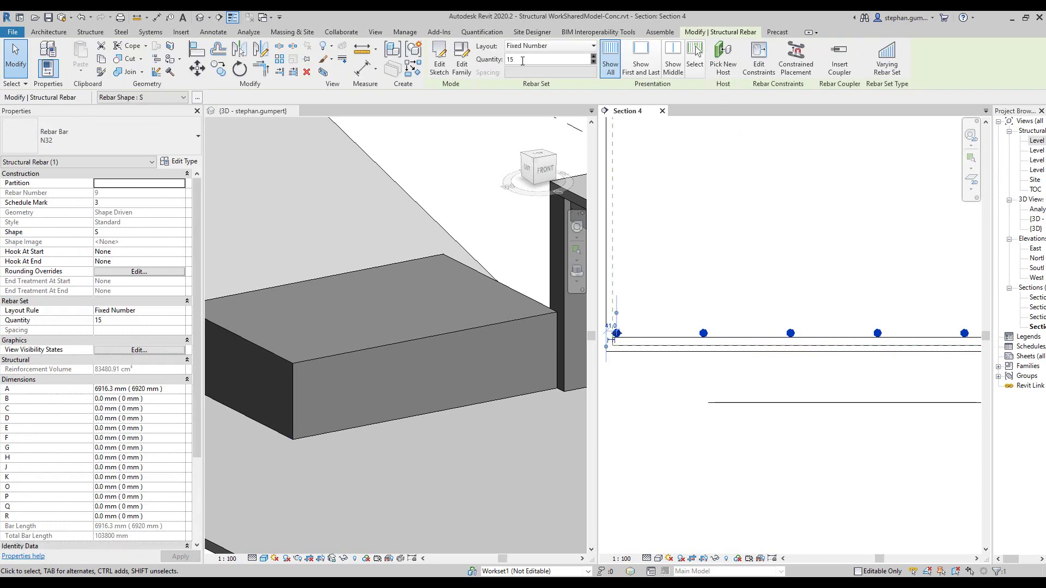
click(764, 274)
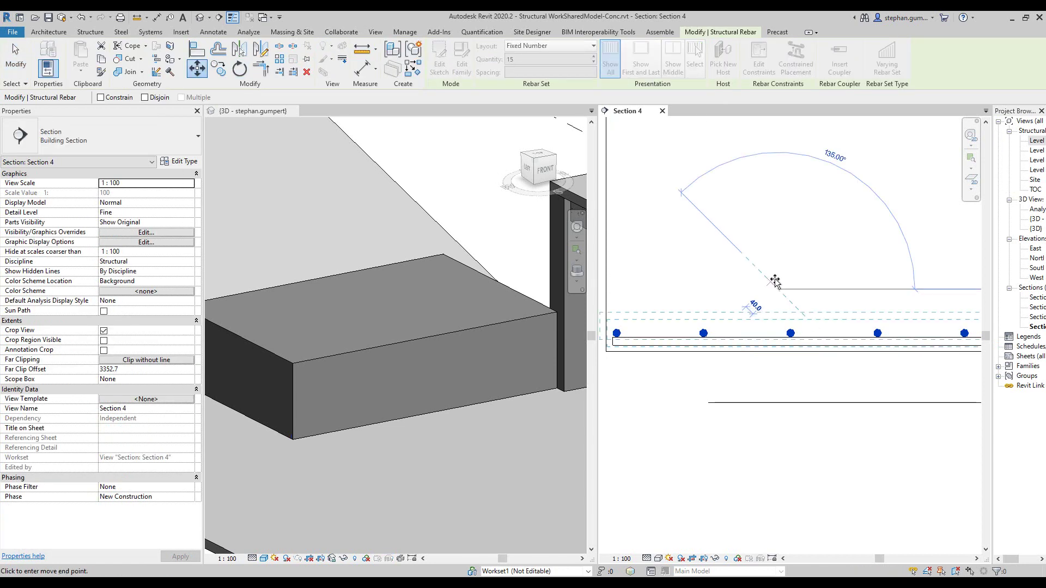
click(730, 233)
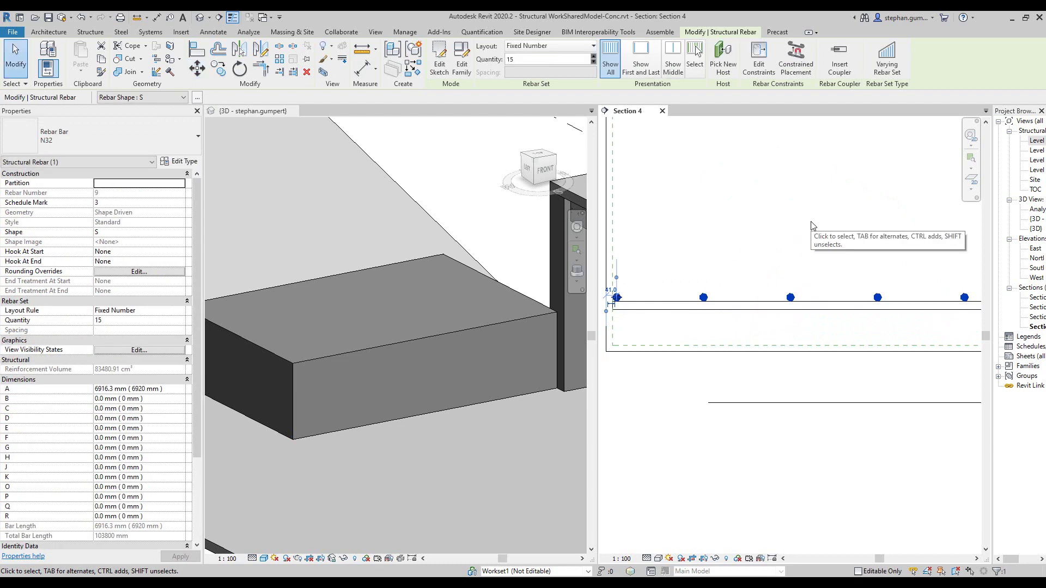
key(ctrl+z)
click(826, 341)
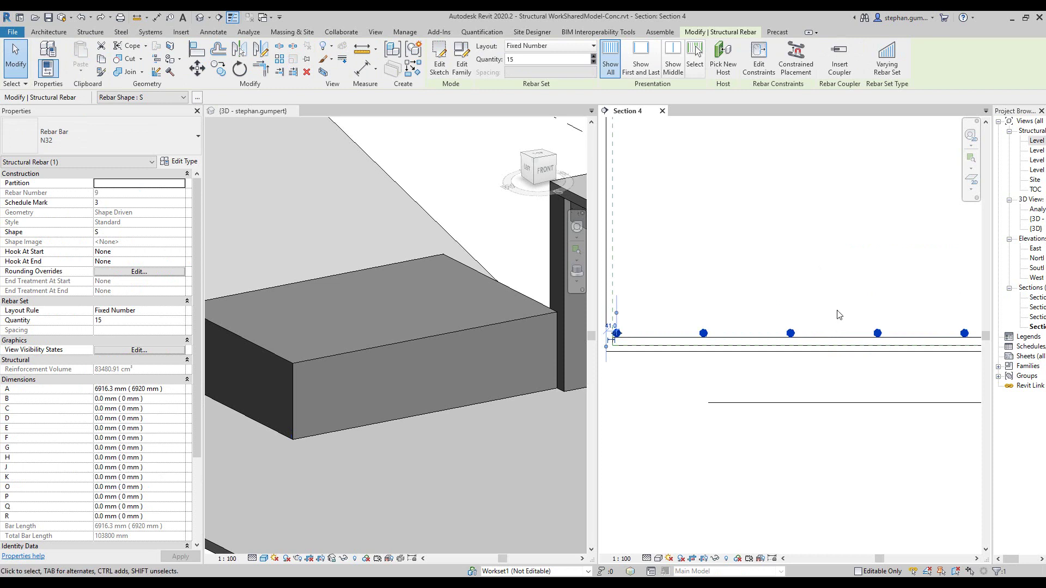
key(Escape)
click(822, 344)
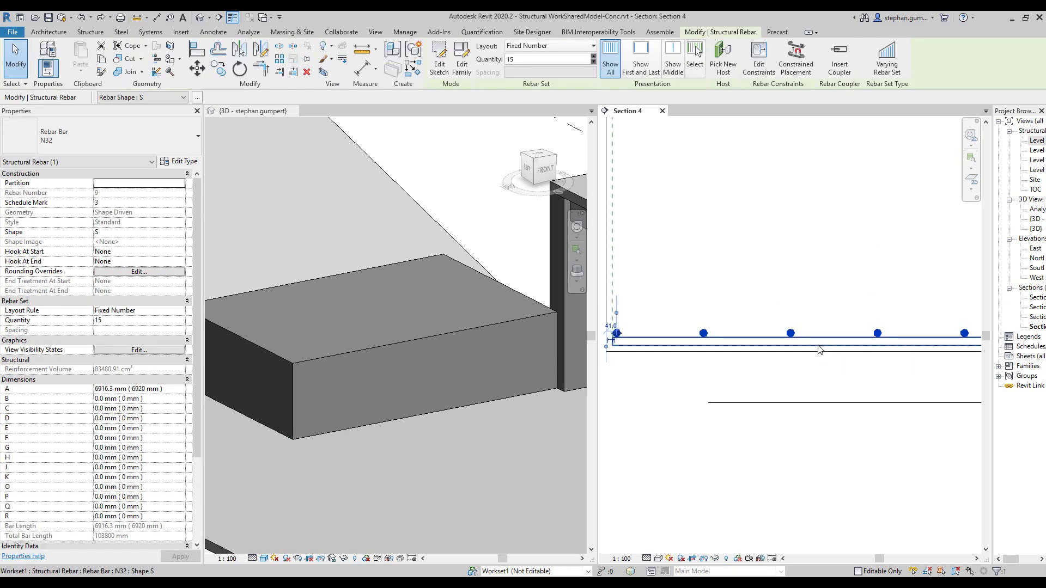
key(Escape)
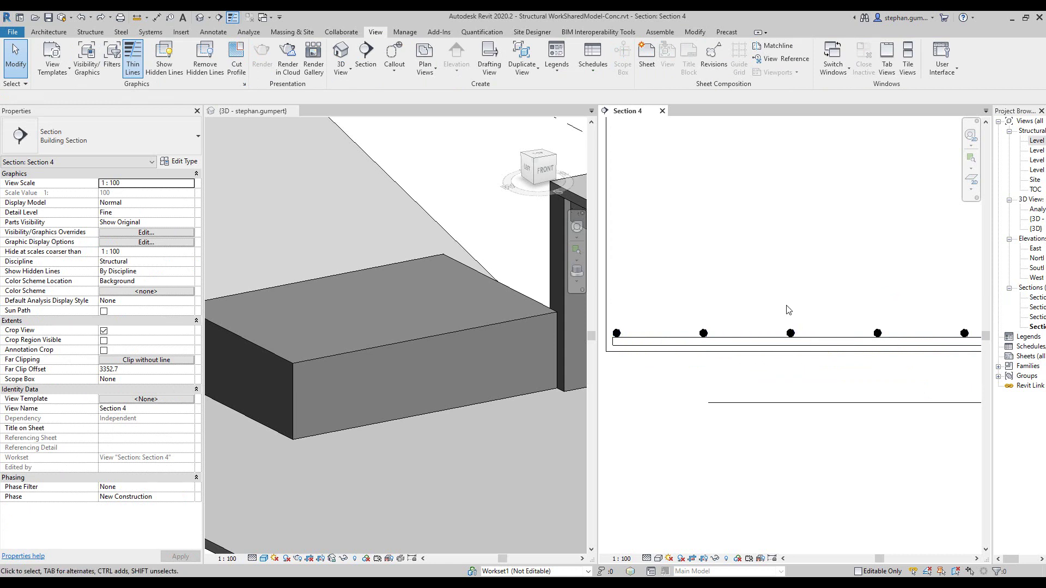
Try moving the bottom N32 bar vertically upward in the foundation slab
click(773, 341)
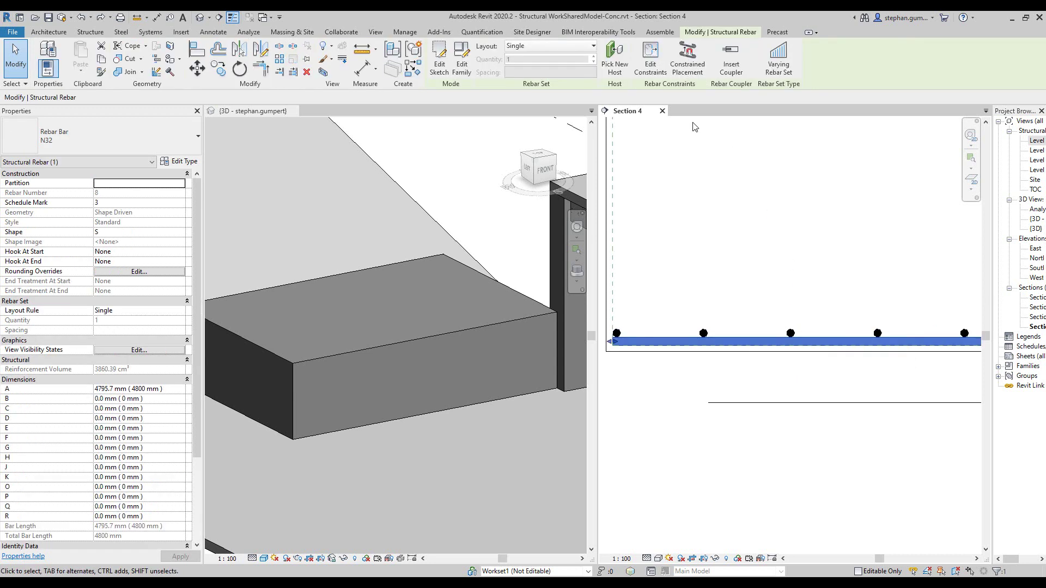
click(196, 68)
click(733, 288)
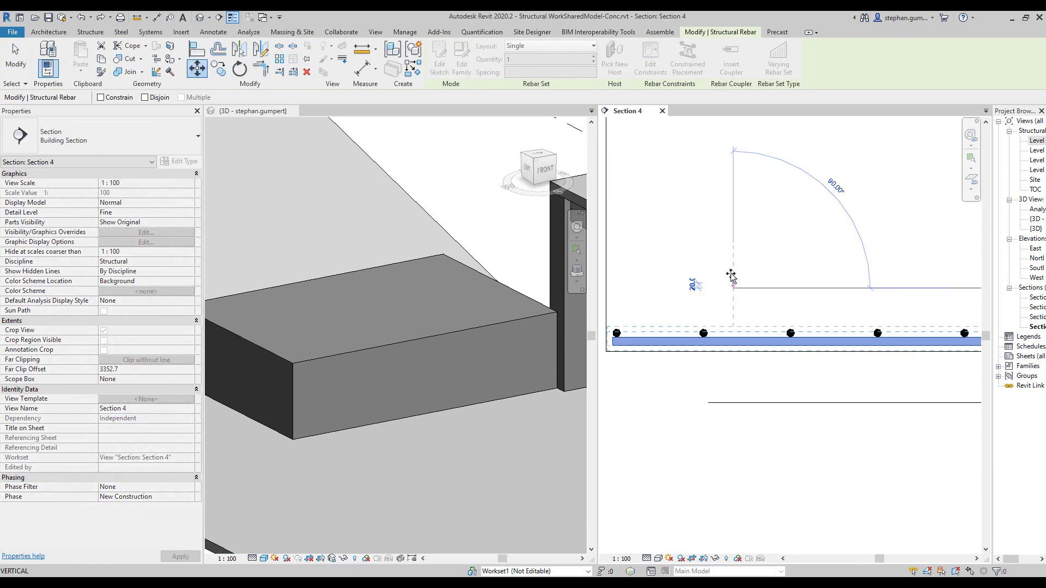
click(732, 263)
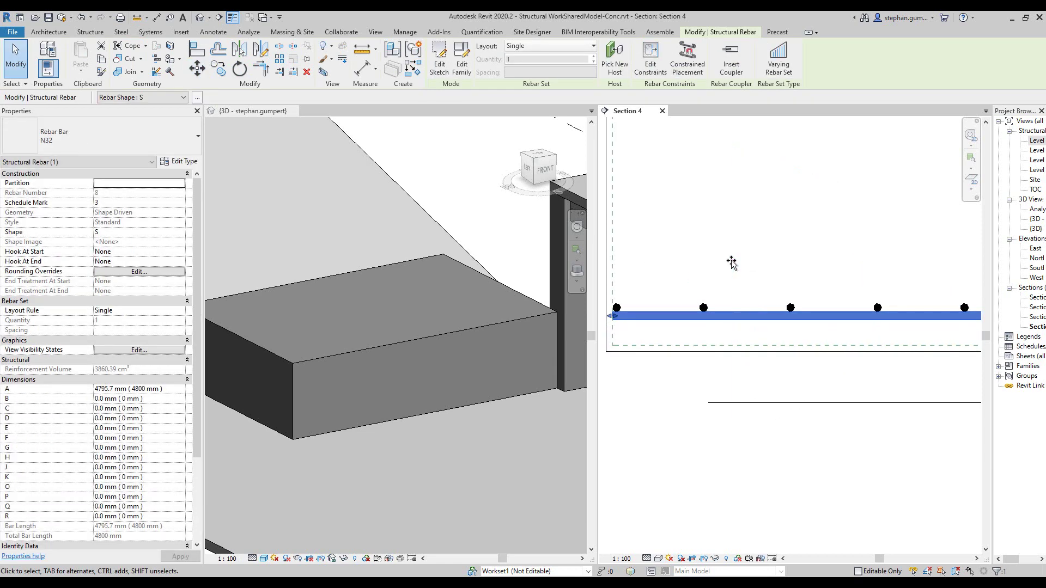
key(ctrl+z)
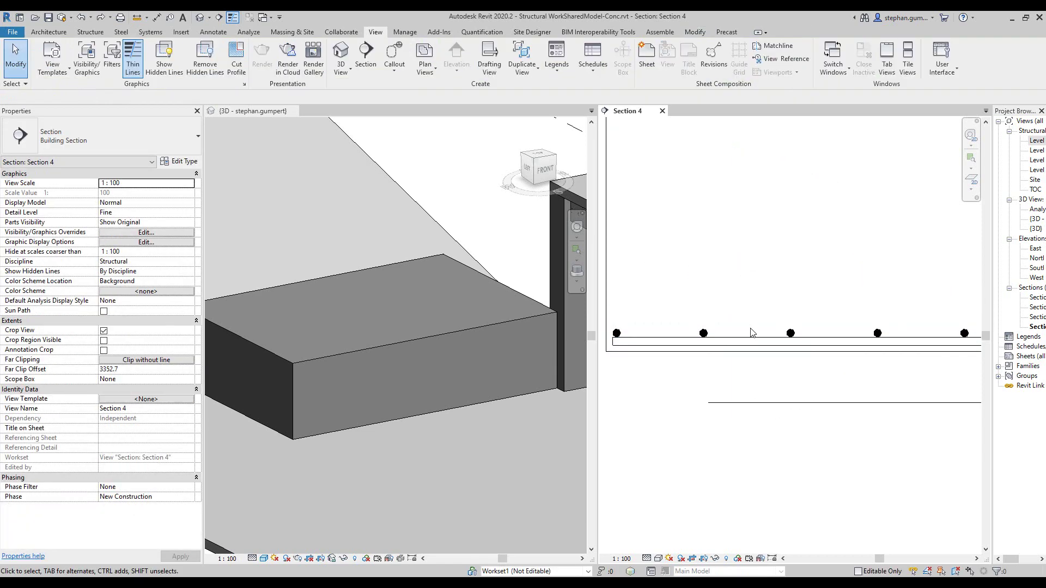
Set the bottom bar's Bar Segment 1 constraint offset to -150 mm from the bottom cover and finish the constraint edit
click(747, 342)
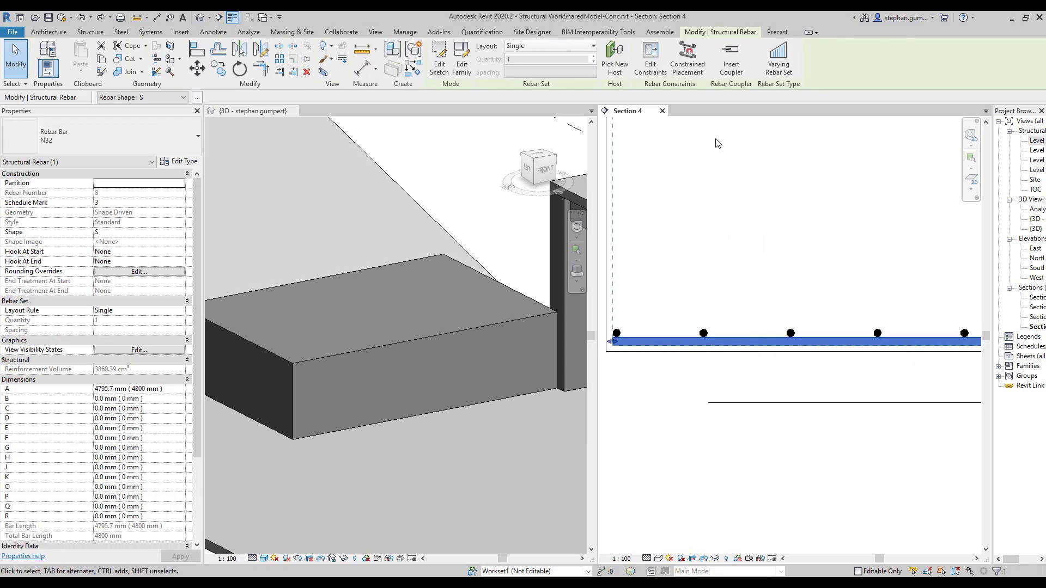
click(651, 58)
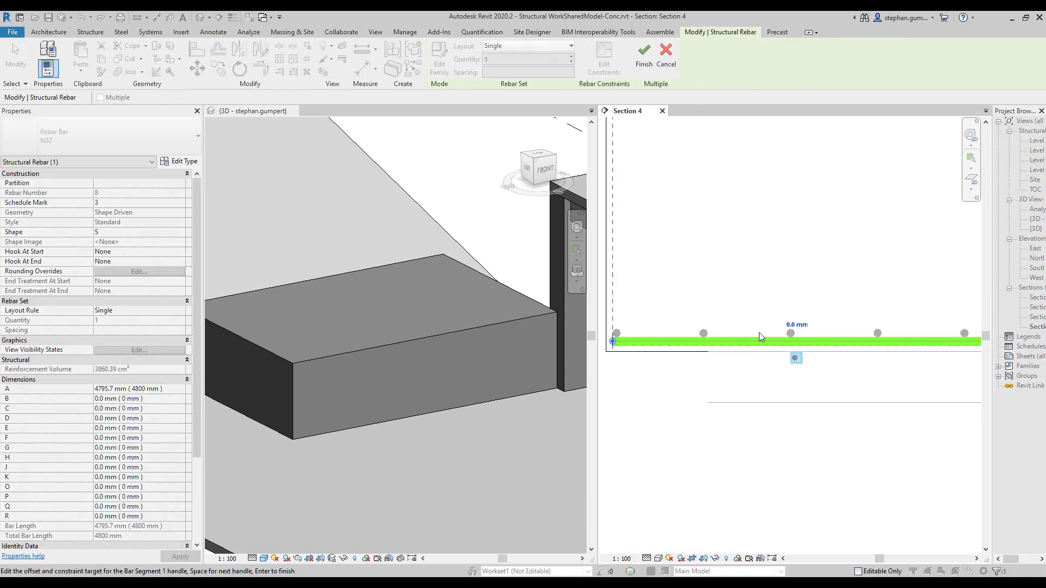
click(797, 325)
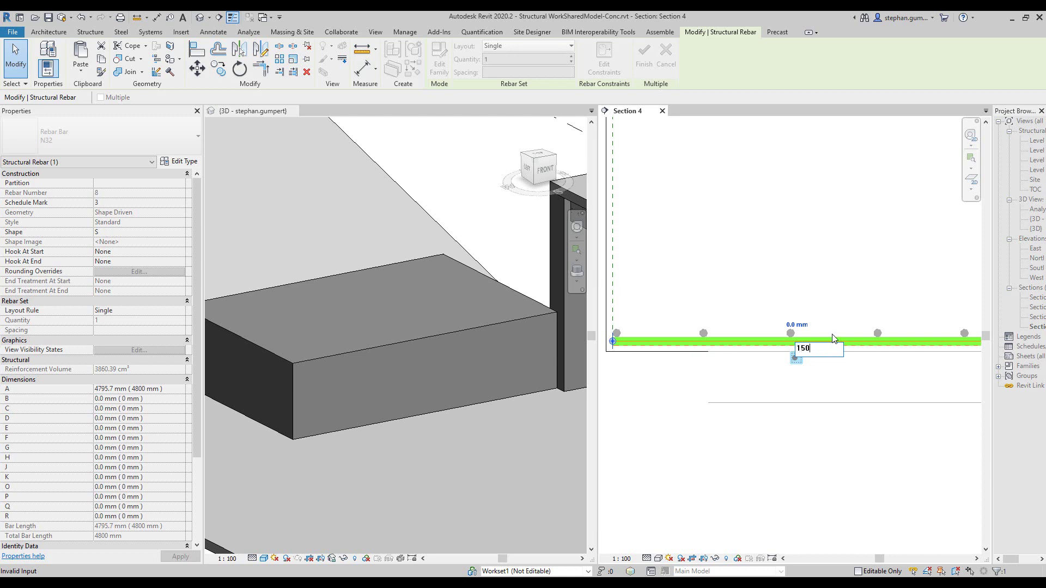
key(Return)
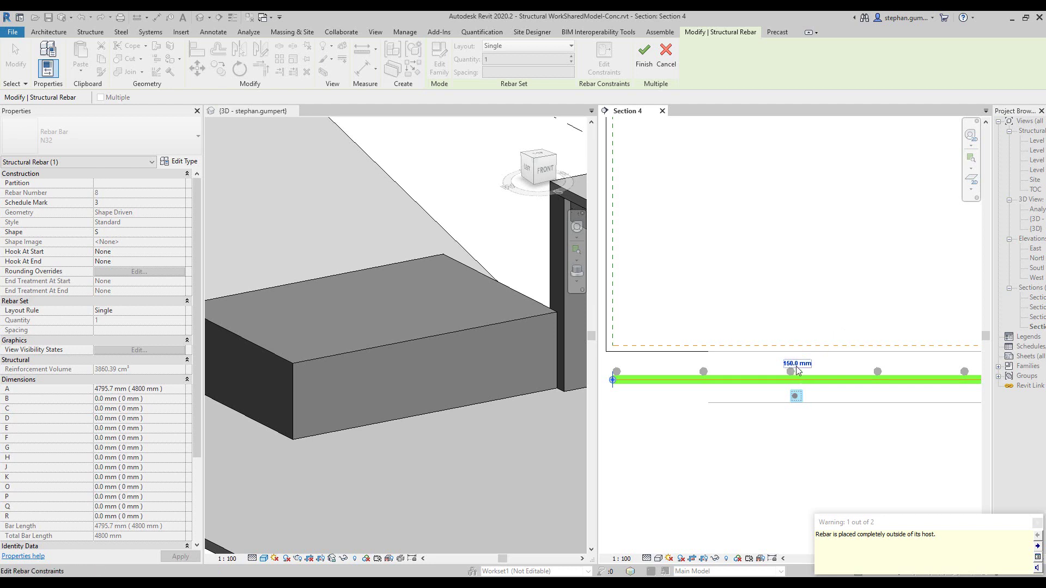
key(BackSpace)
key(Return)
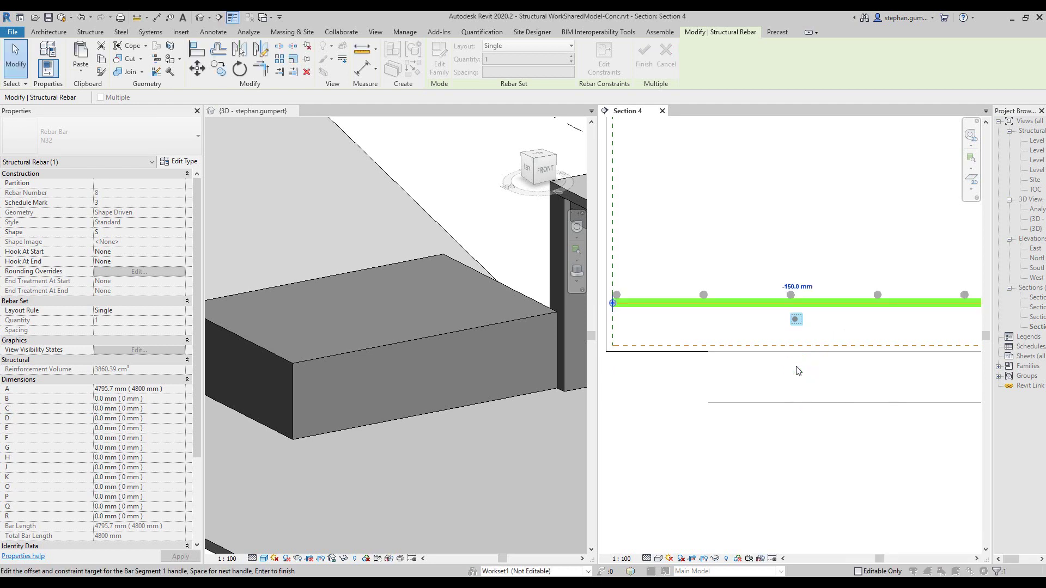
click(644, 58)
click(819, 226)
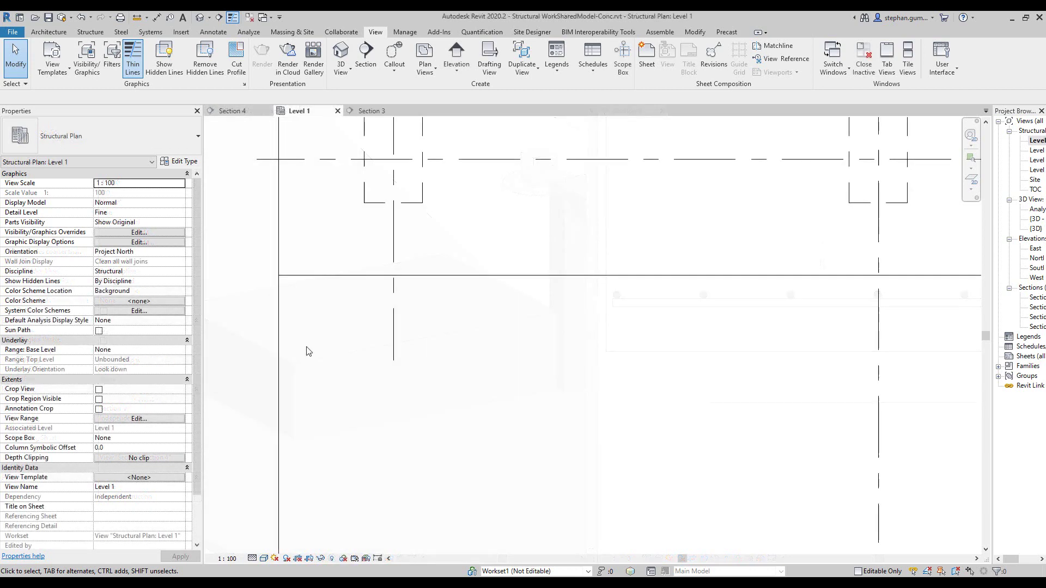
Start rebar placement in the Insitu Concrete 225mm floor on the Level 1 plan
click(280, 372)
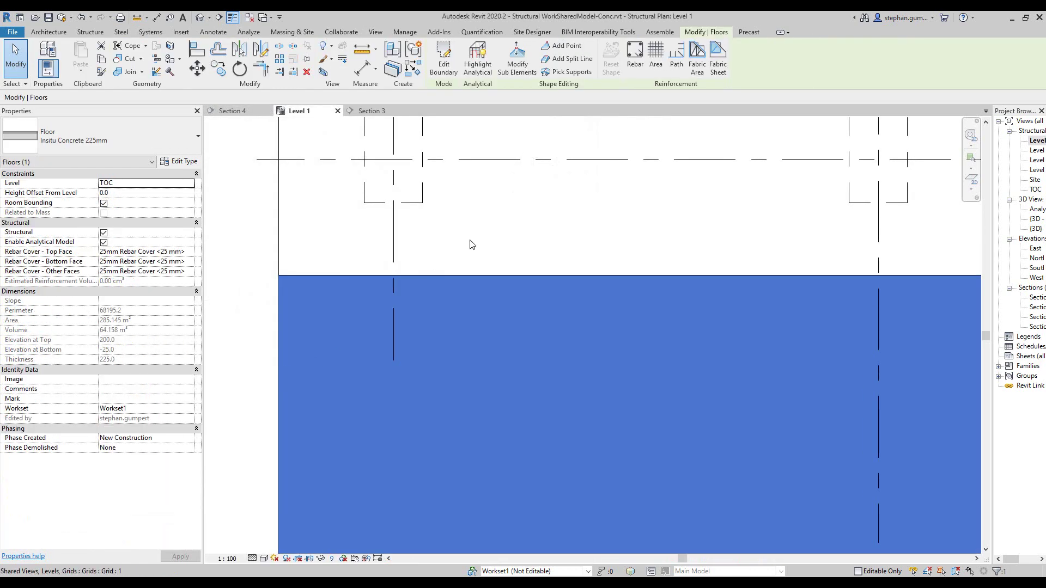
click(632, 60)
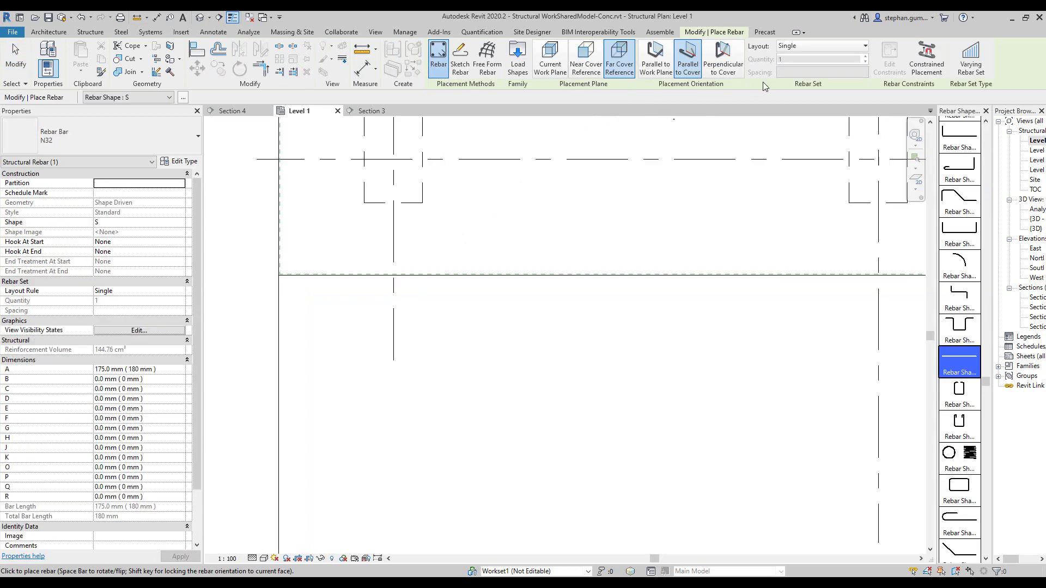
click(833, 48)
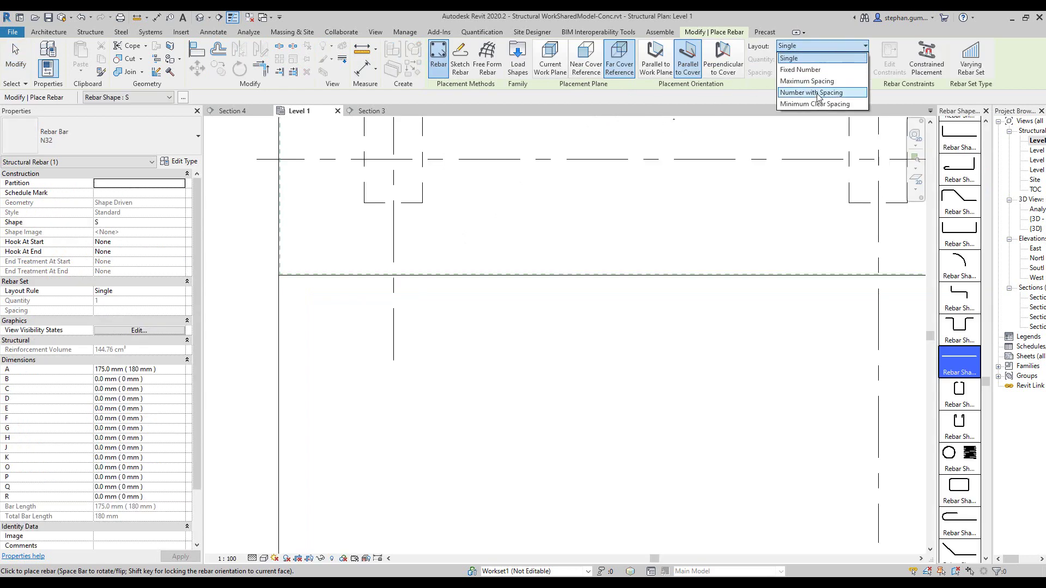
click(817, 93)
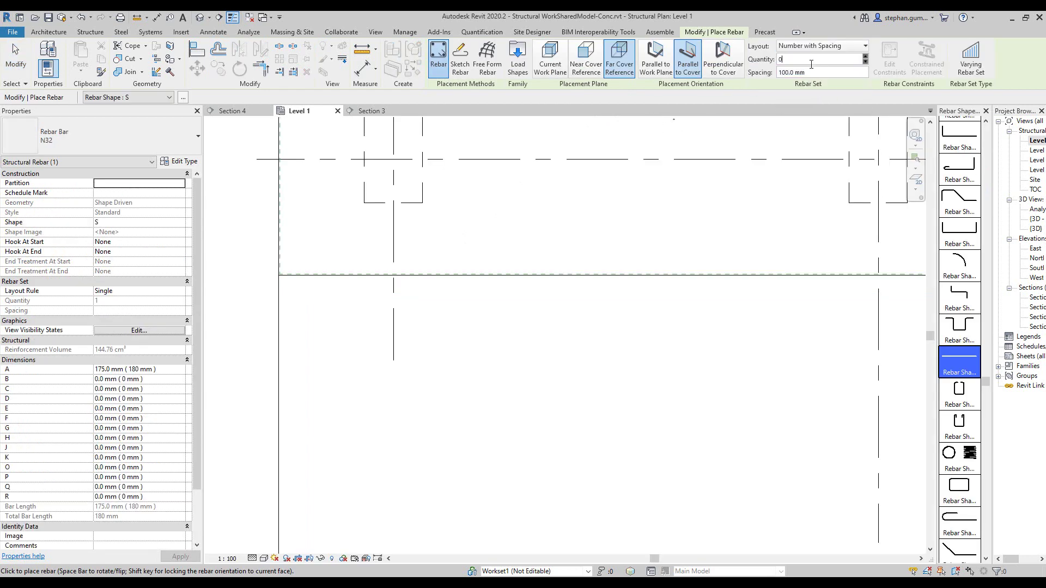
text(0)
click(816, 73)
click(589, 304)
Place an N32 rebar set at the floor's edge using Number with Spacing, with 30 bars at 500 mm
click(797, 46)
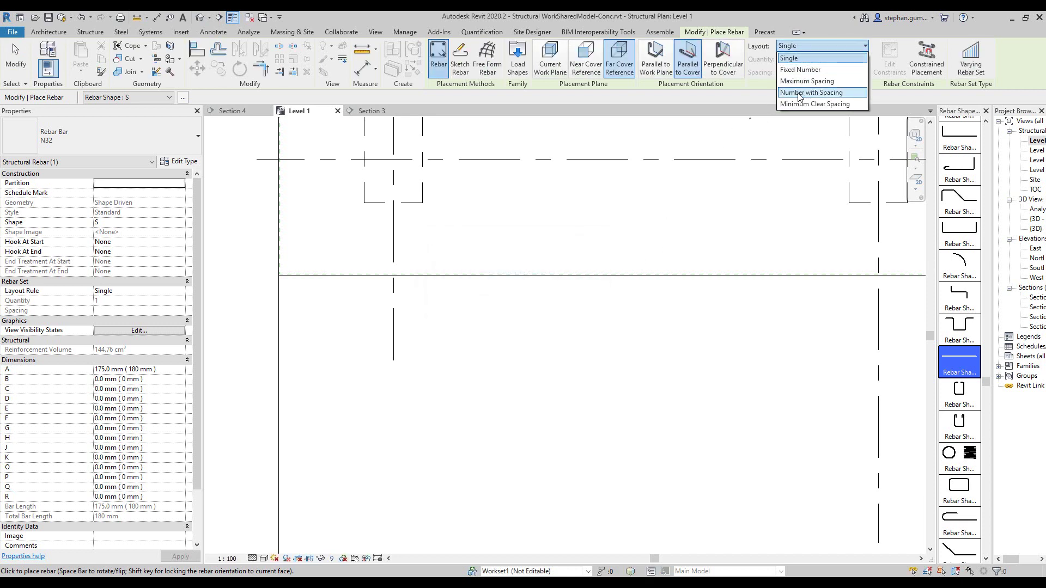
click(799, 93)
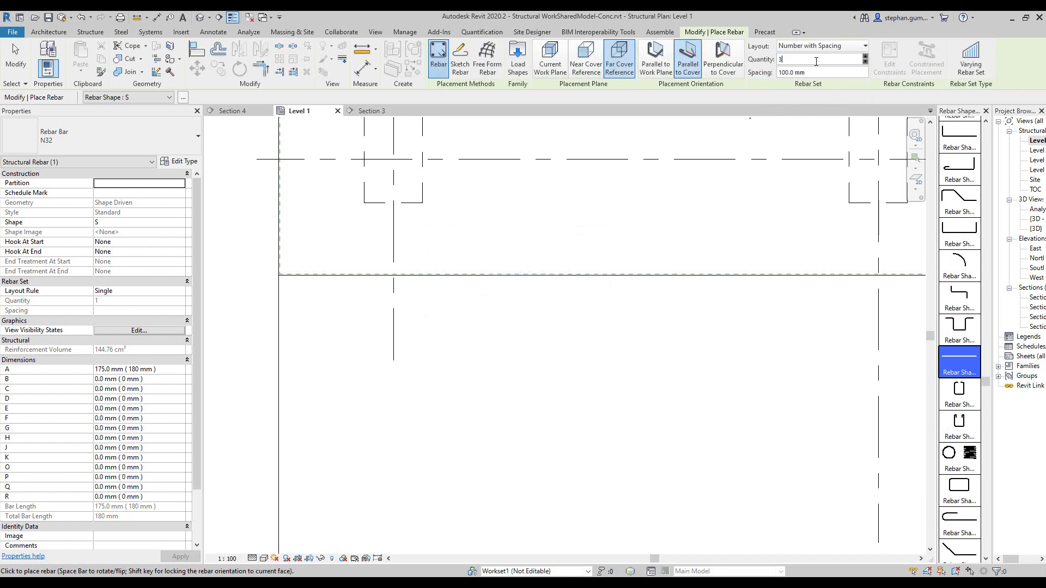
click(822, 72)
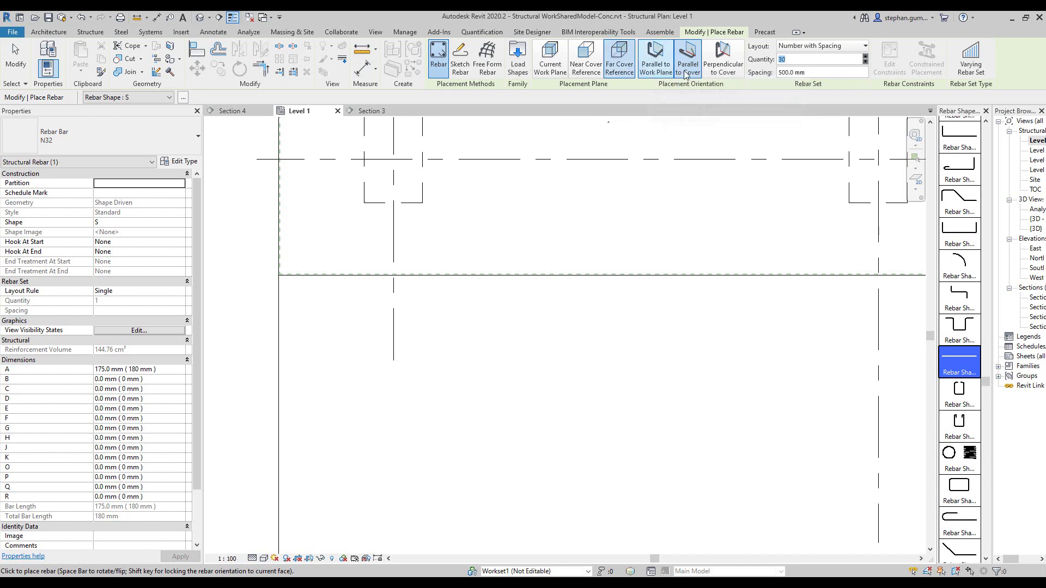
scroll(293, 318, up, 3)
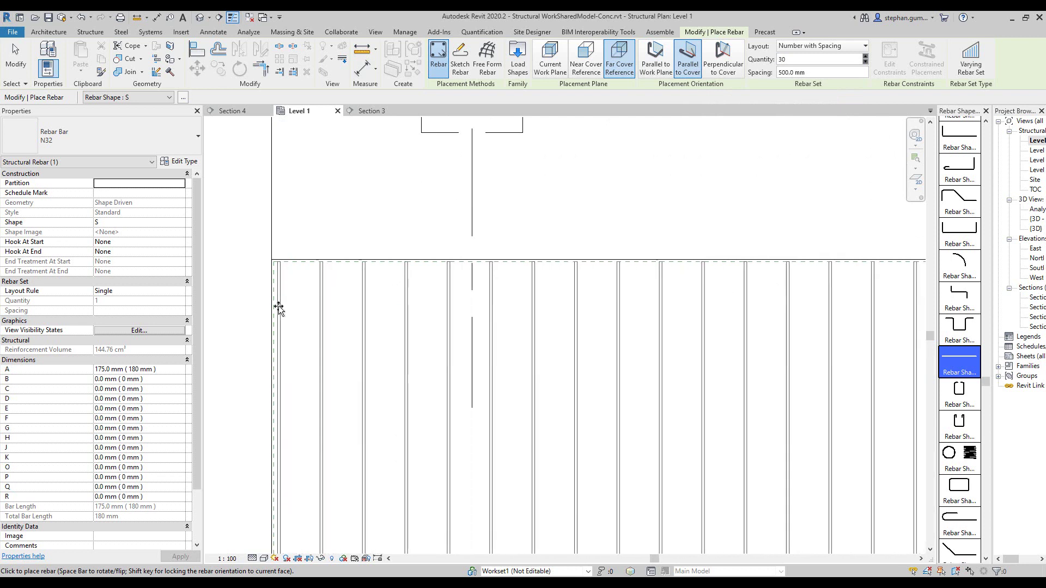
scroll(277, 305, up, 2)
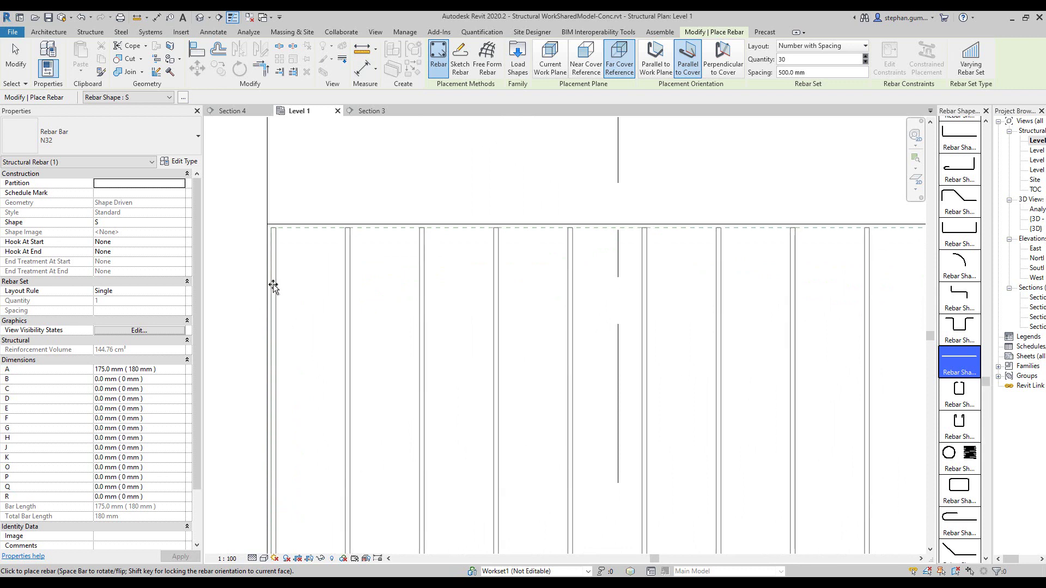
scroll(289, 288, down, 1)
scroll(291, 288, down, 3)
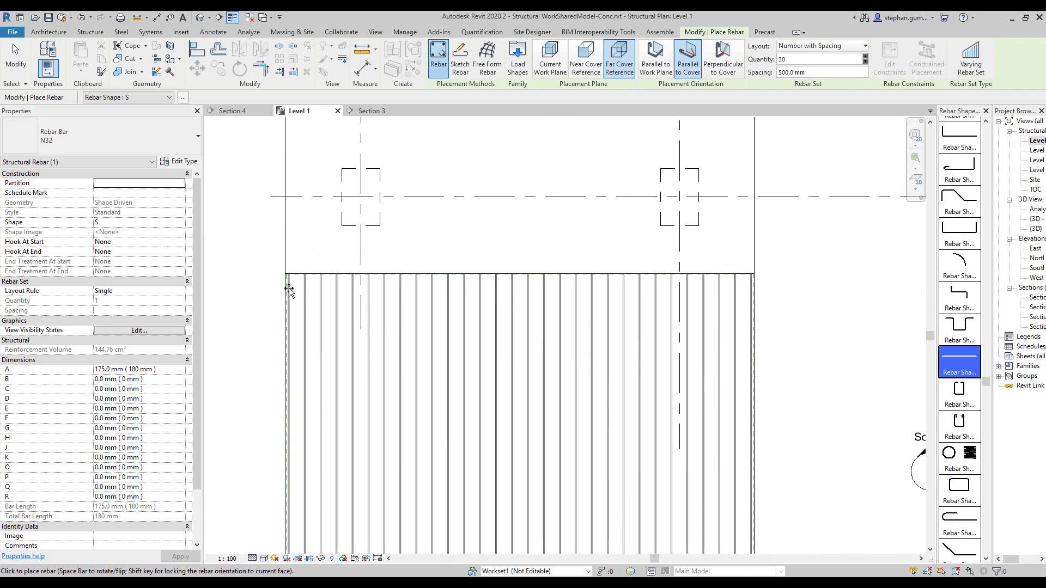
scroll(286, 283, up, 5)
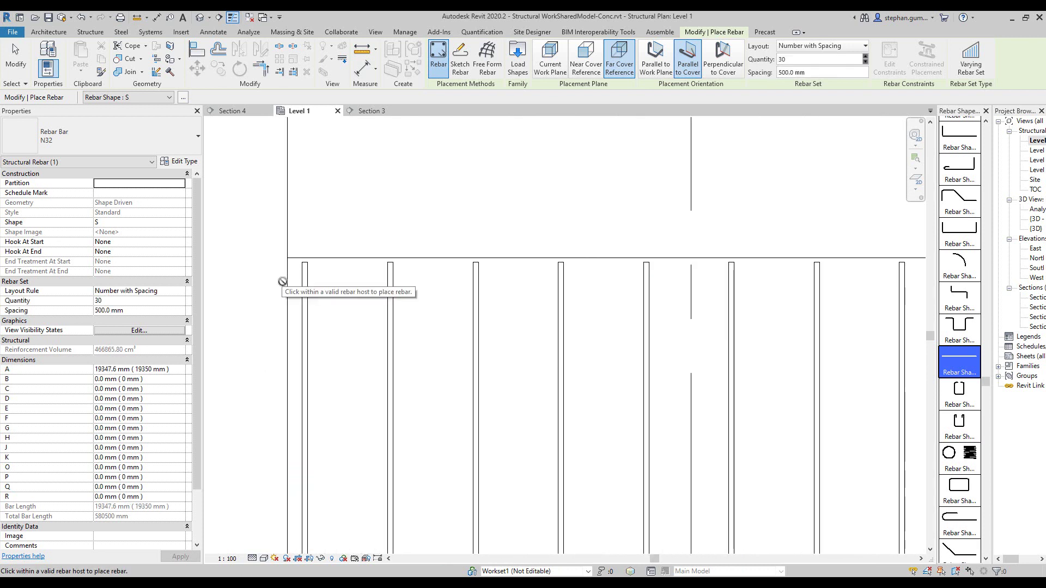
key(Escape)
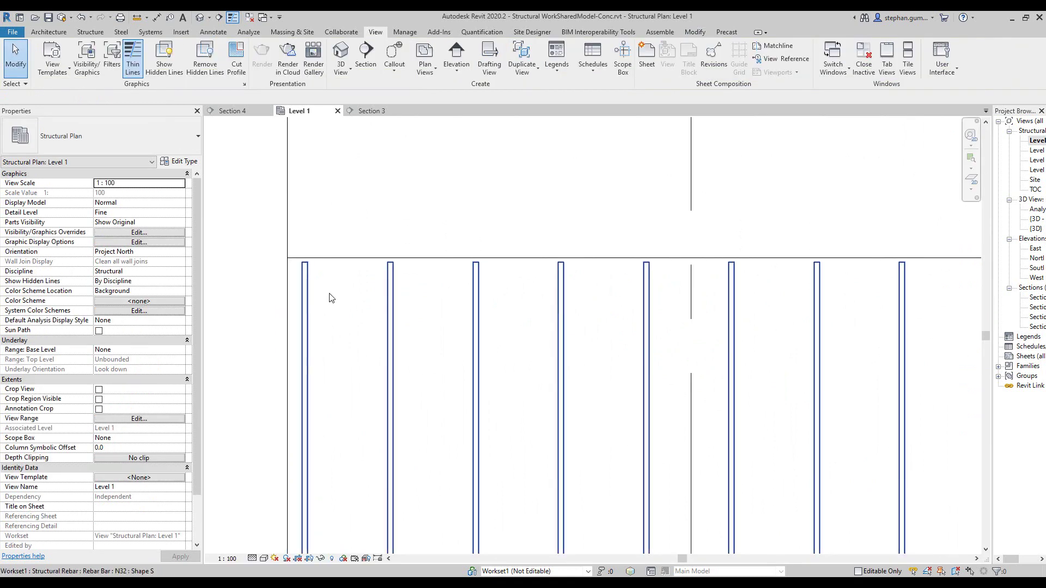
Exclude and restore the last bar of the new rebar set, and do the same with its first bar
click(354, 304)
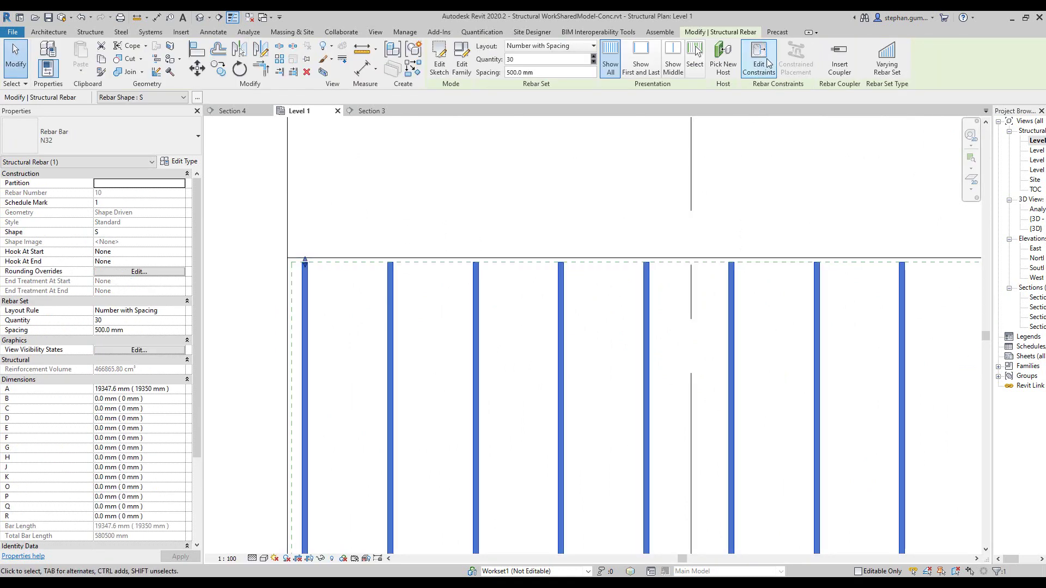
scroll(452, 357, down, 5)
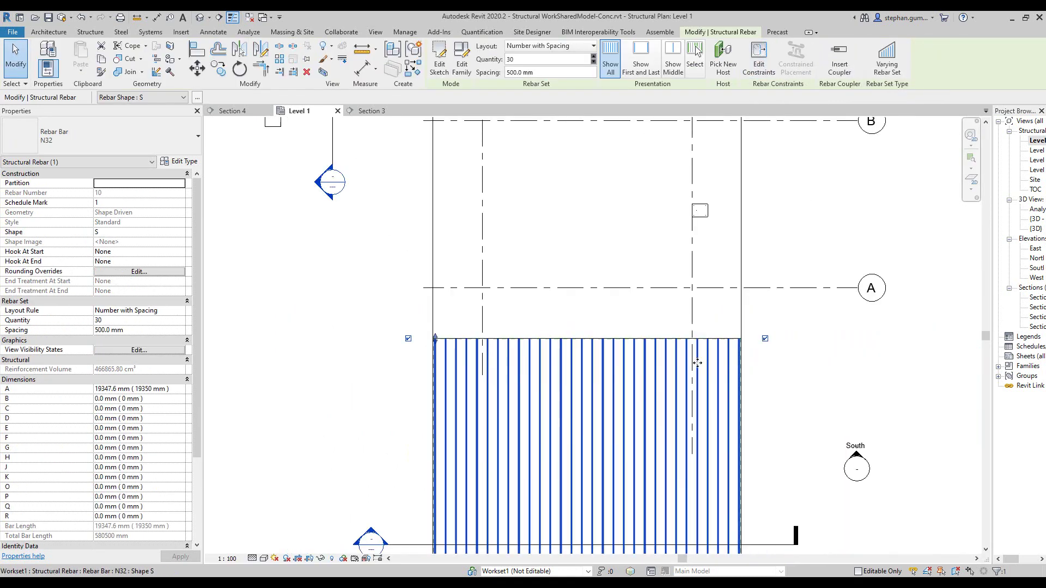
click(765, 339)
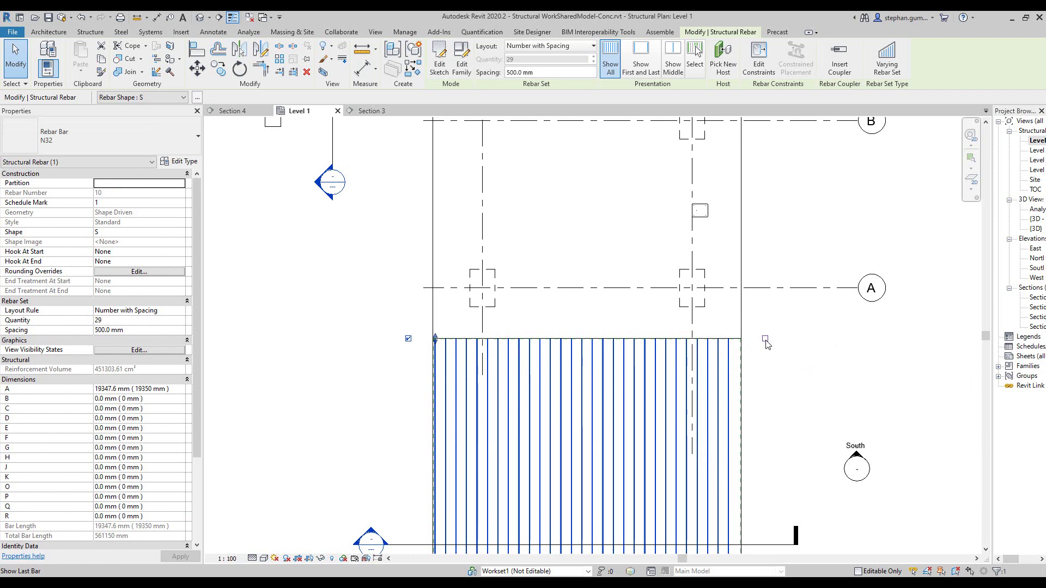
click(765, 339)
click(408, 338)
click(408, 339)
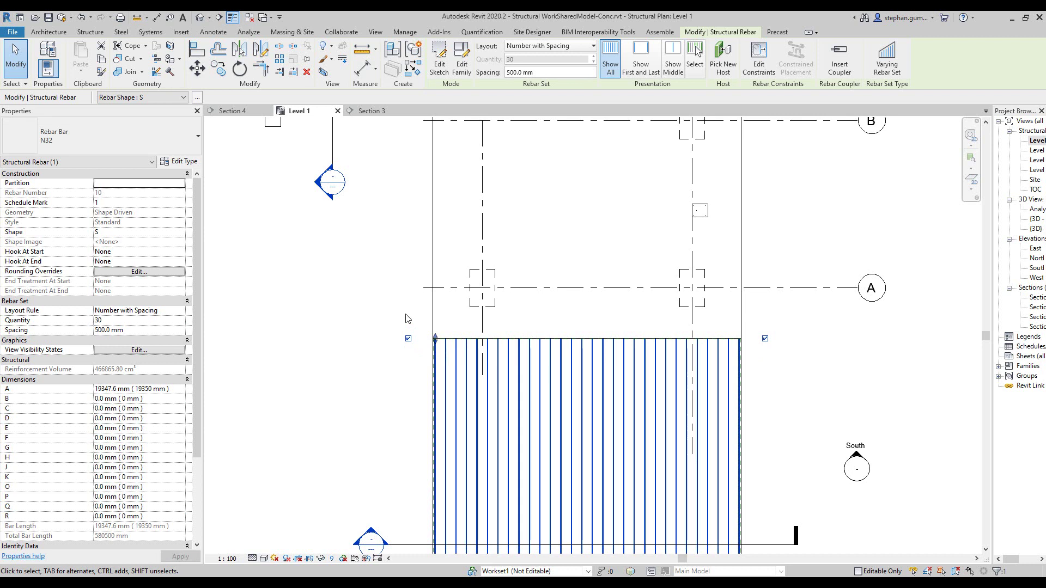
Constrain the rebar set's Start of Bar handle to the concrete face with a 500 mm offset and finish the constraint edit
scroll(438, 340, up, 6)
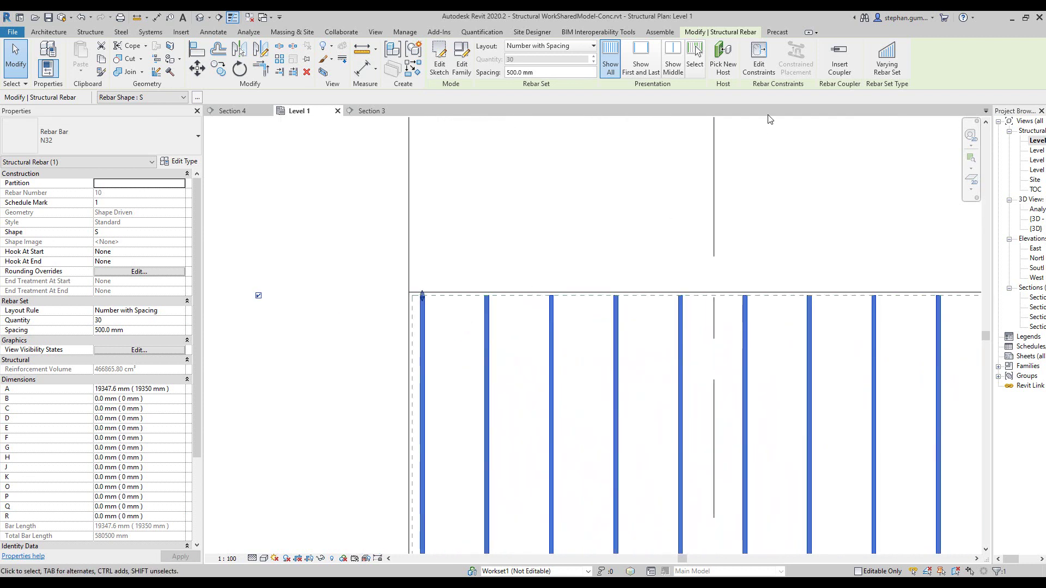
click(770, 52)
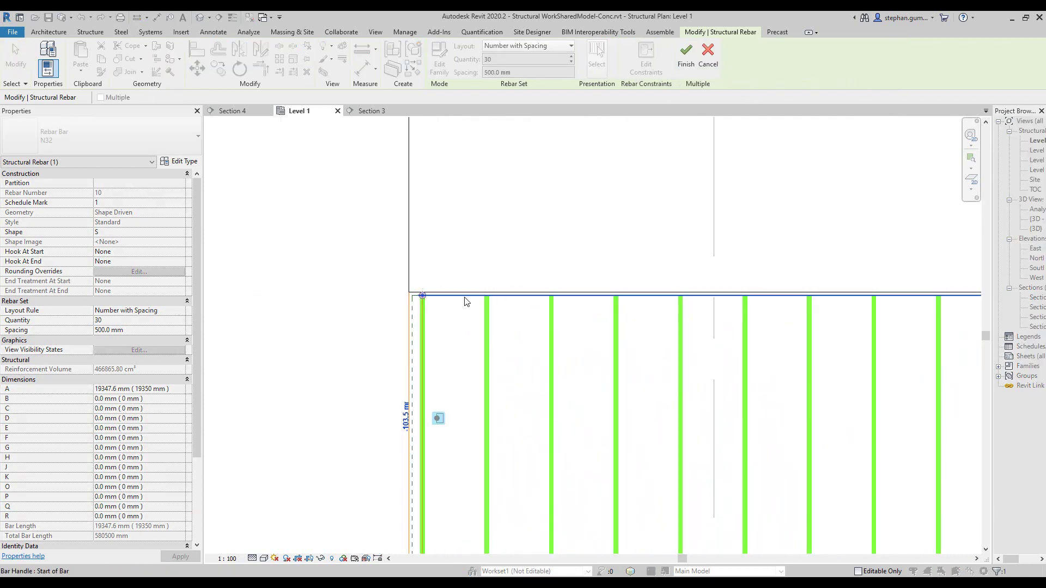
click(465, 302)
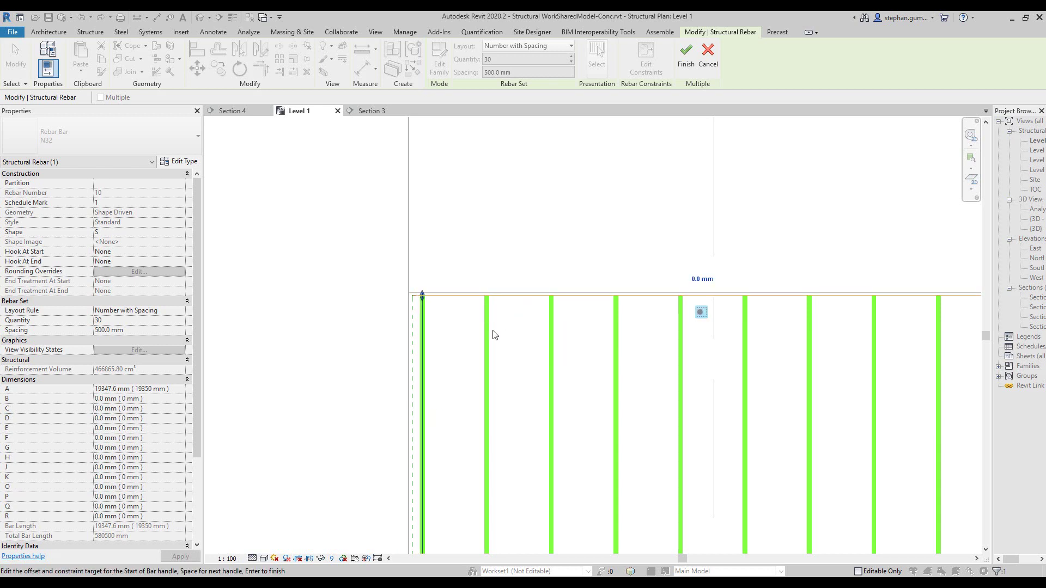
click(701, 313)
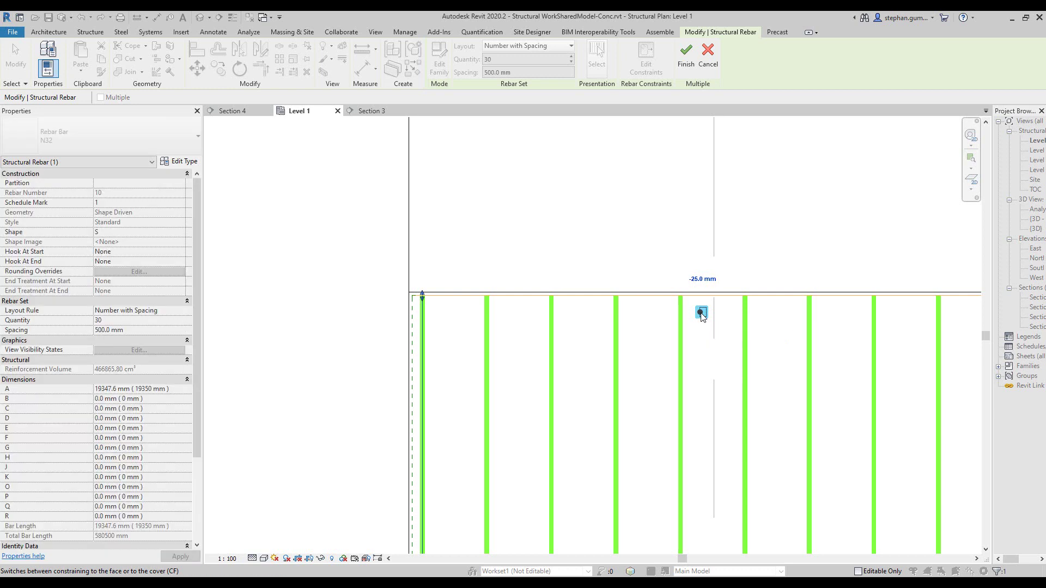
click(702, 279)
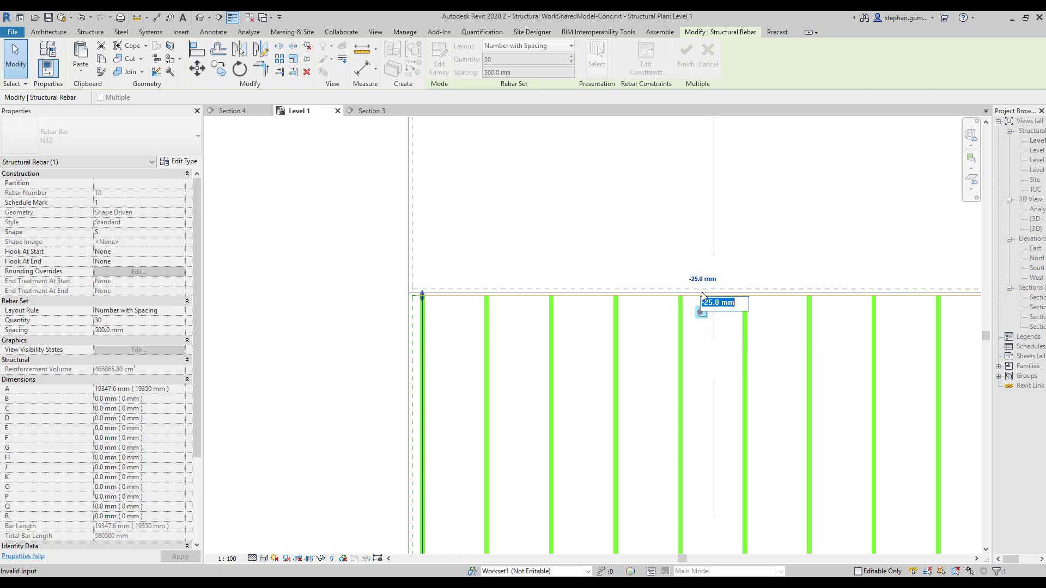
text(500)
key(Return)
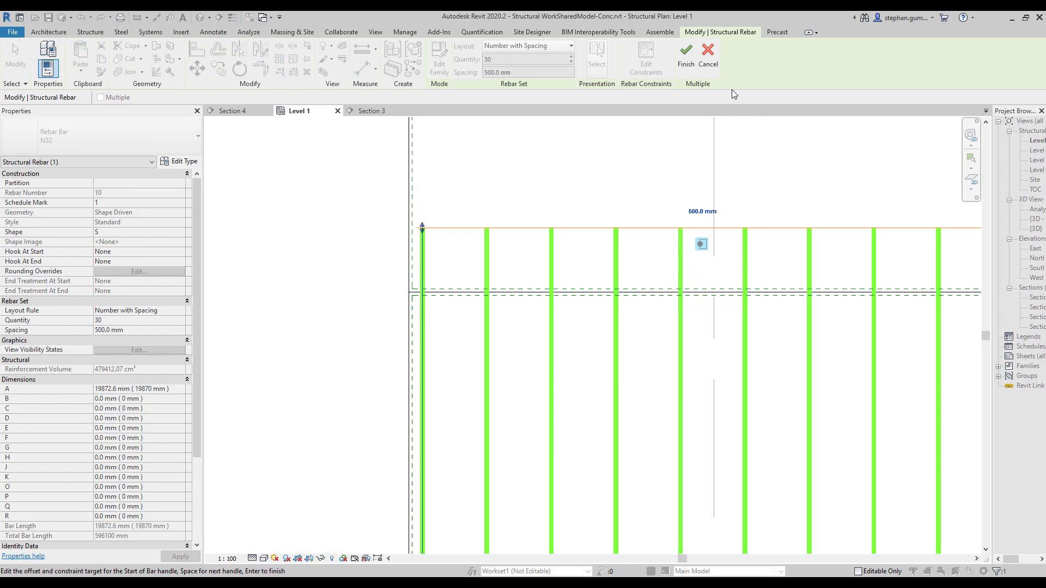
click(686, 54)
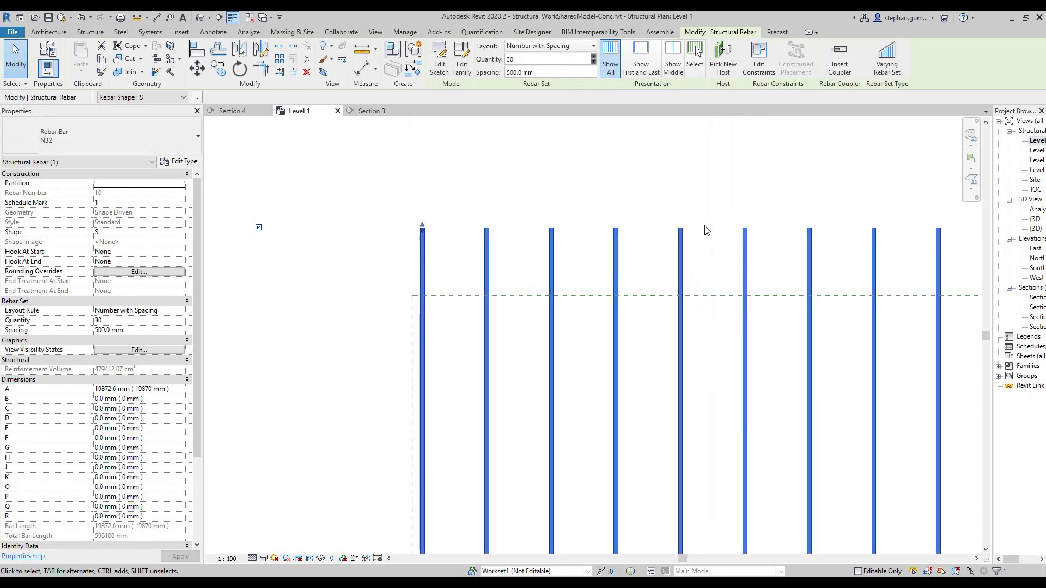
Place a second N32 rebar set in the adjoining floor using Number with Spacing, with 30 bars at 500 mm
click(406, 371)
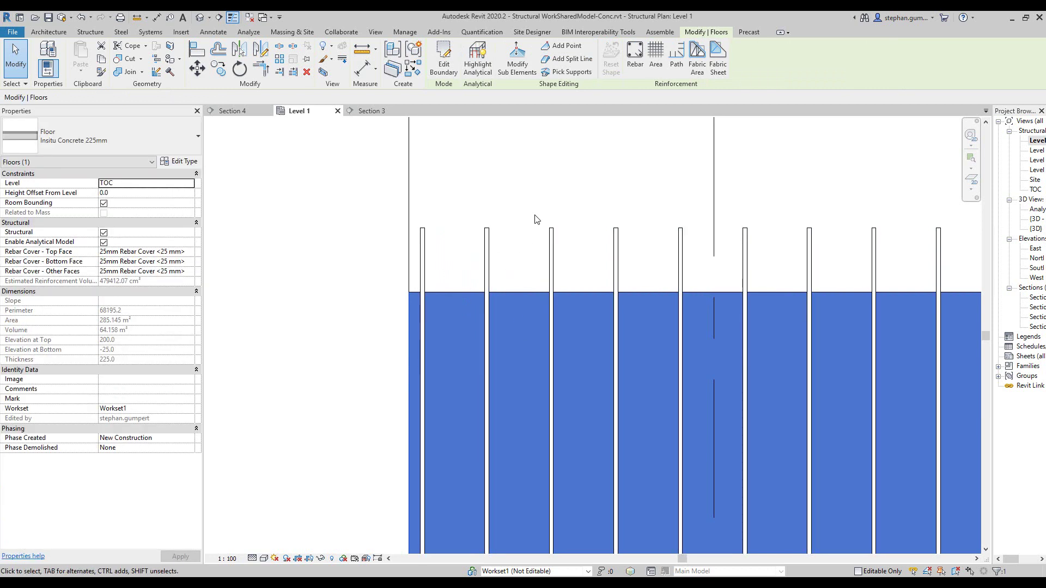
click(541, 193)
scroll(554, 264, down, 3)
scroll(503, 262, up, 2)
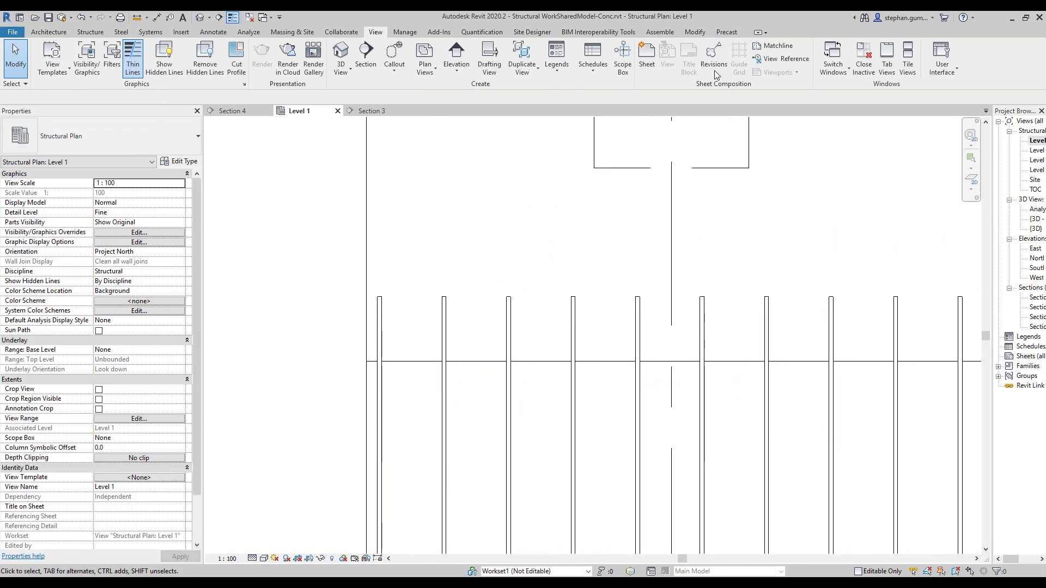
click(482, 225)
click(636, 57)
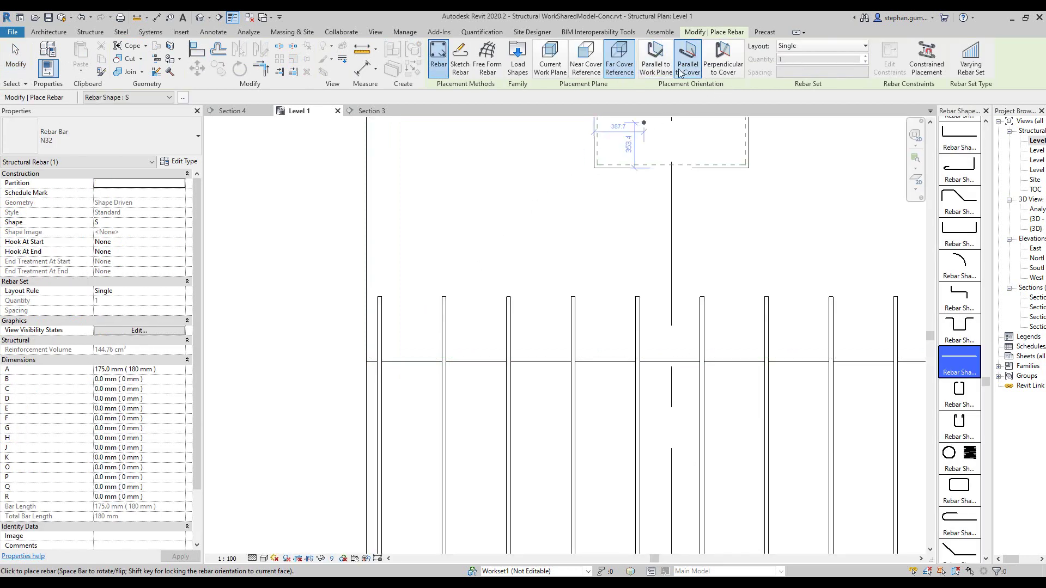
click(817, 47)
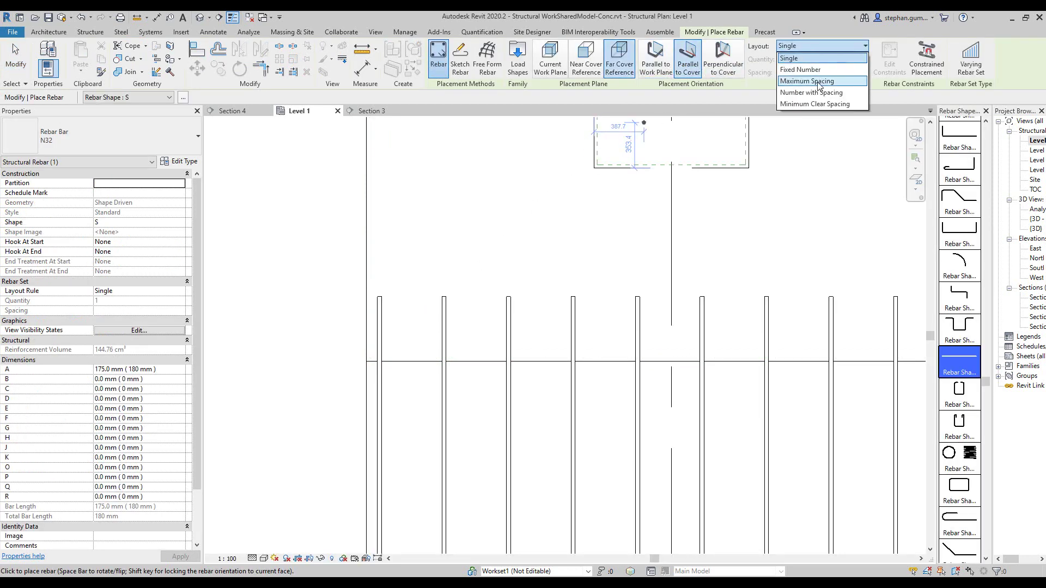
click(815, 93)
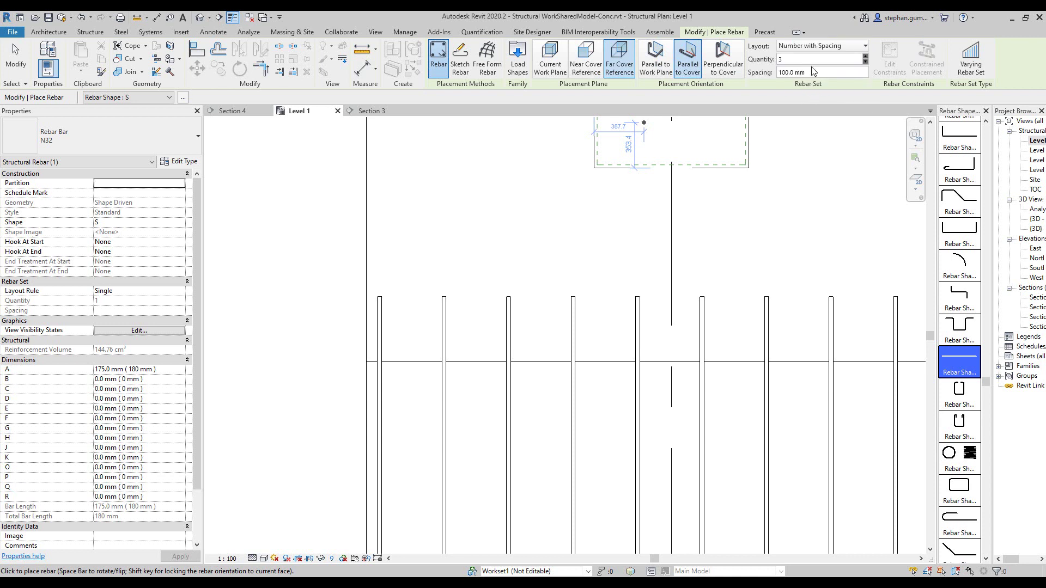
click(816, 73)
text(5)
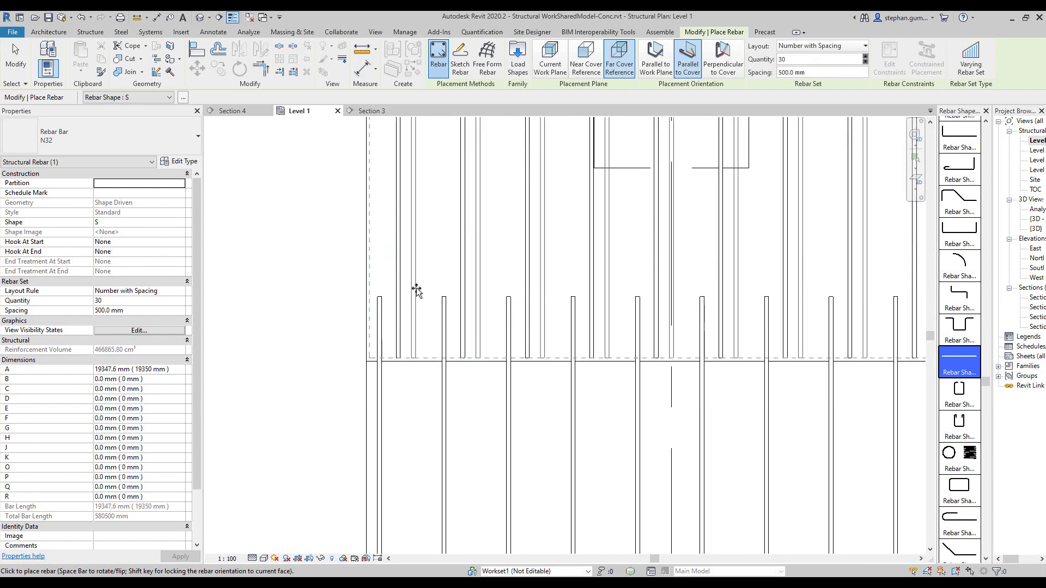
click(422, 298)
key(Escape)
Edit the second set's constraints and tie its Bar Plane handle to the first bar of the original set
click(435, 296)
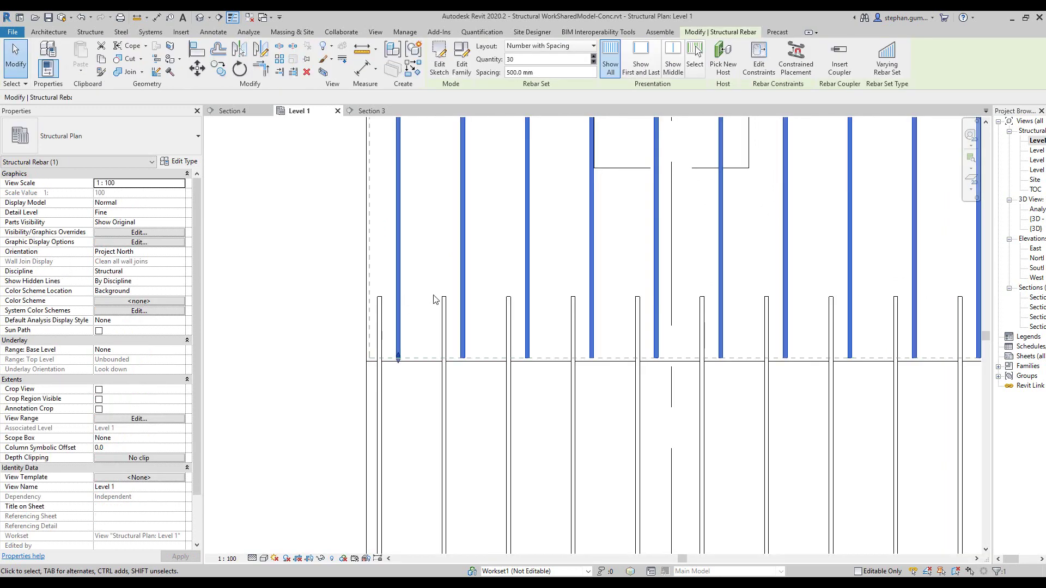
click(758, 60)
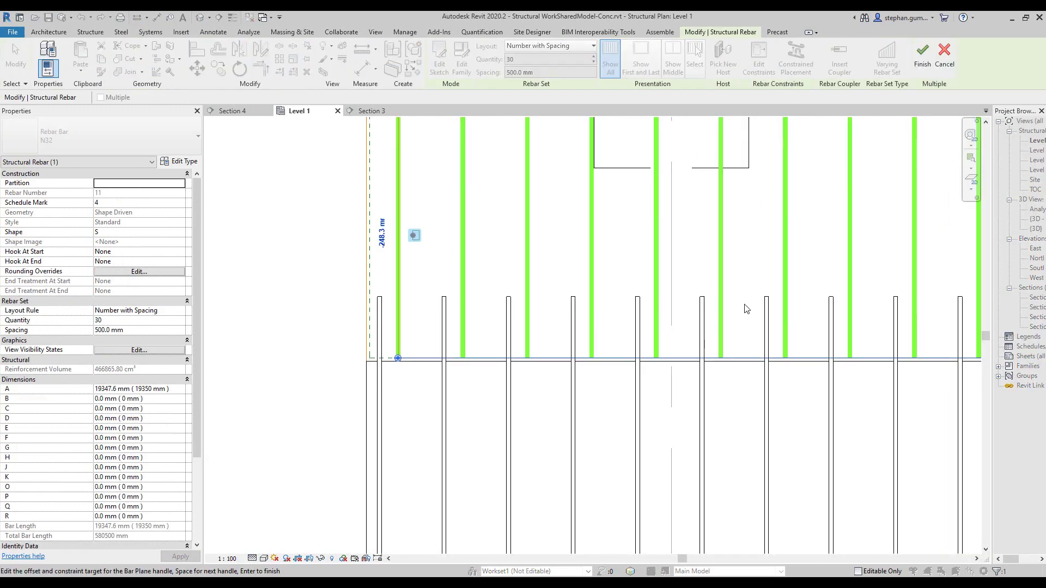
scroll(364, 321, up, 2)
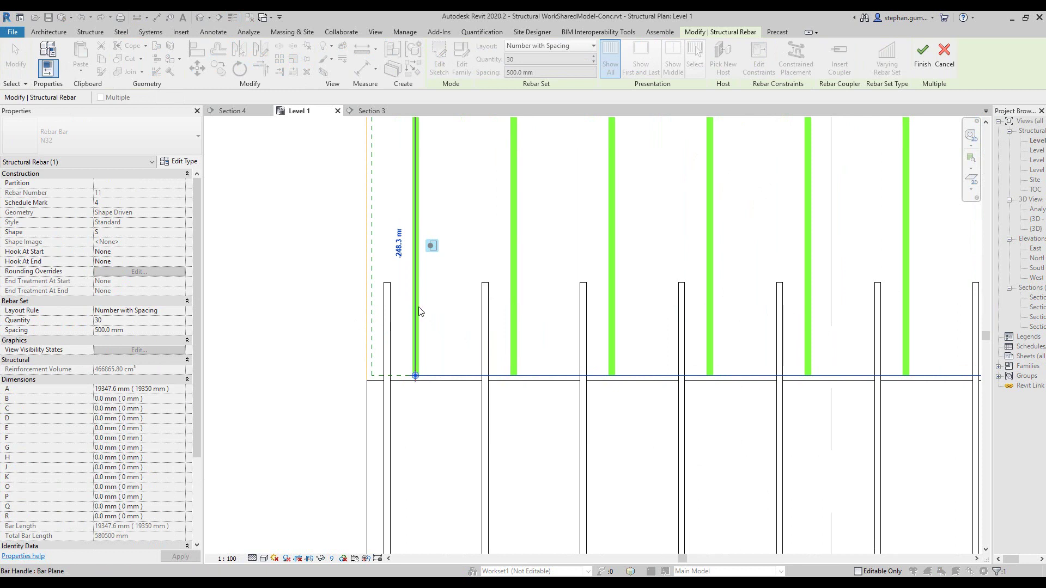
click(417, 311)
click(389, 442)
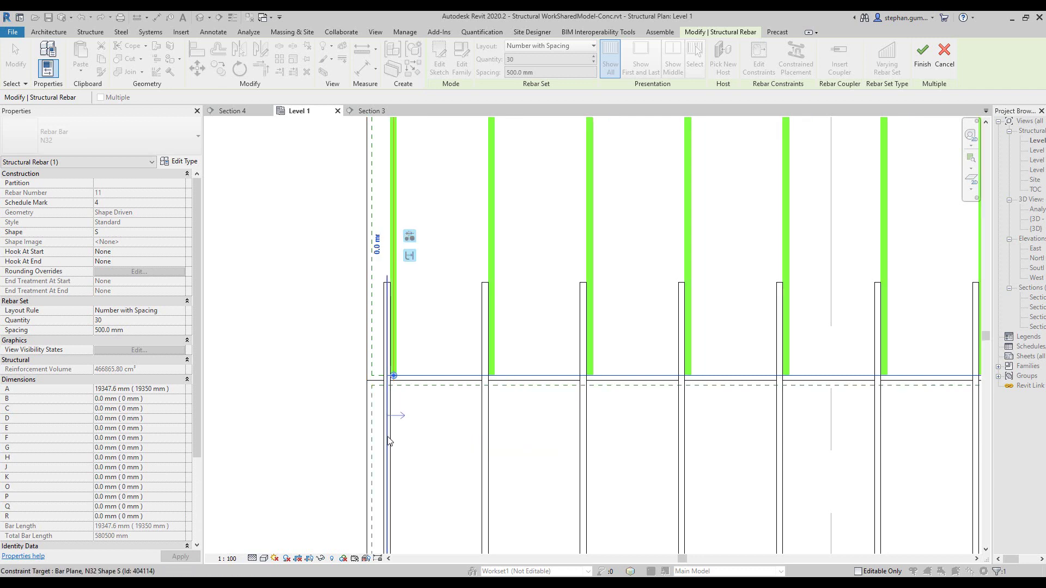
Toggle the Bar Plane constraint's distance between clear spacing and bar distance, returning it to clear spacing
click(410, 239)
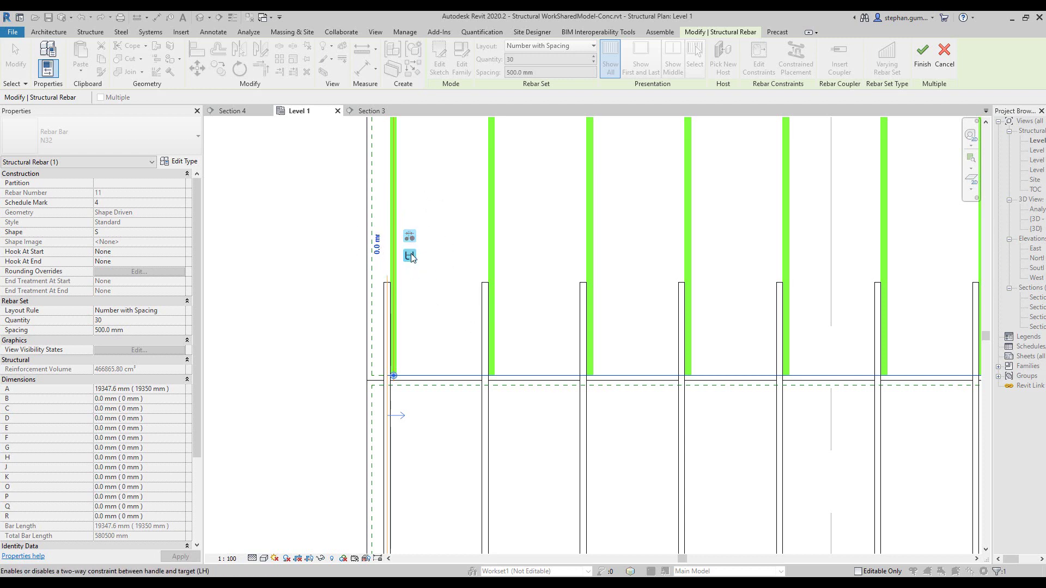
click(417, 374)
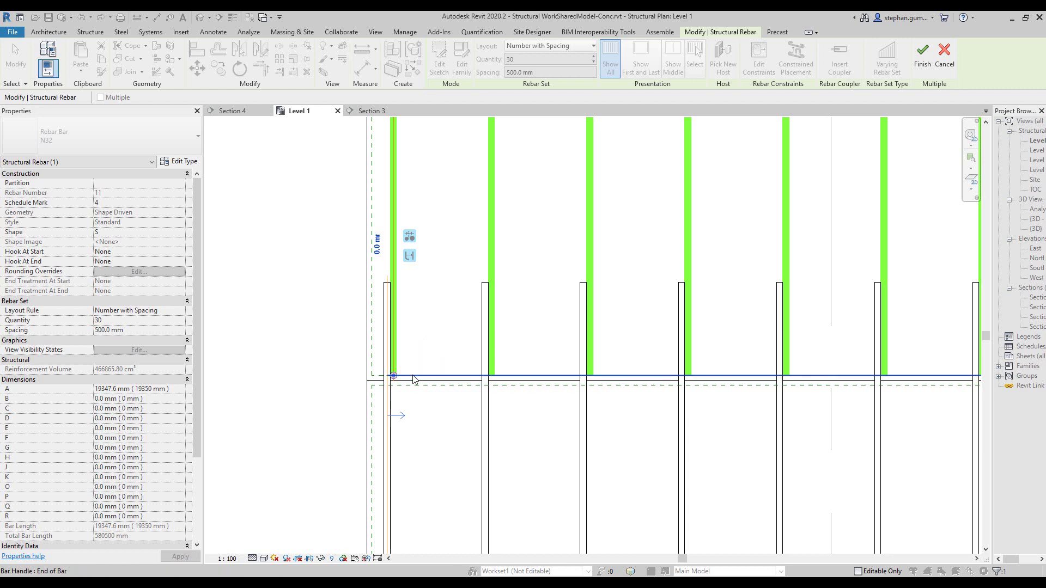
click(410, 238)
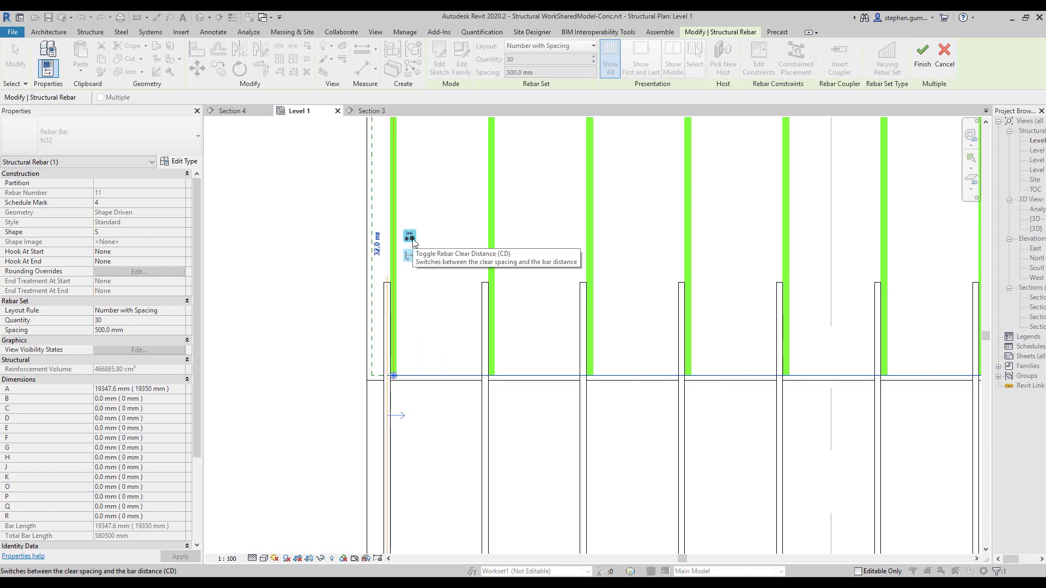
click(410, 237)
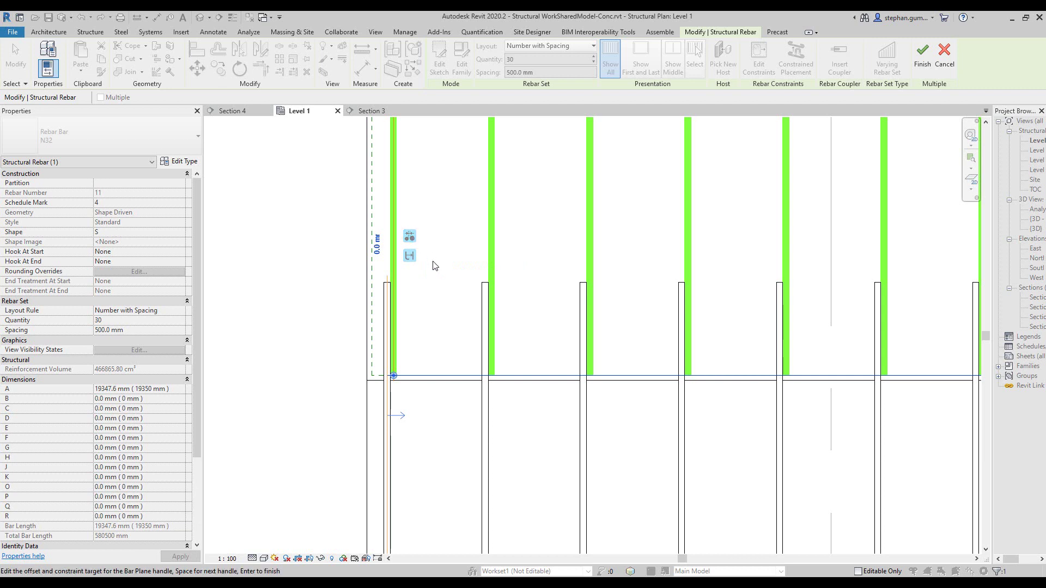
Select the second set's End of Bar handle, finish the constraint edit and toggle the thin lines display
click(419, 377)
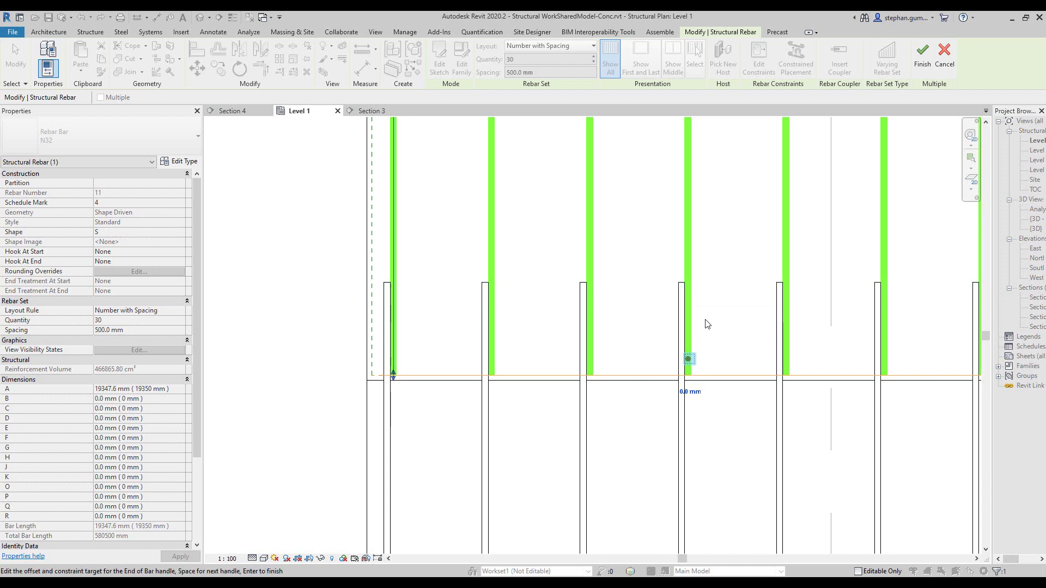
click(921, 54)
click(730, 338)
key(t)
key(l)
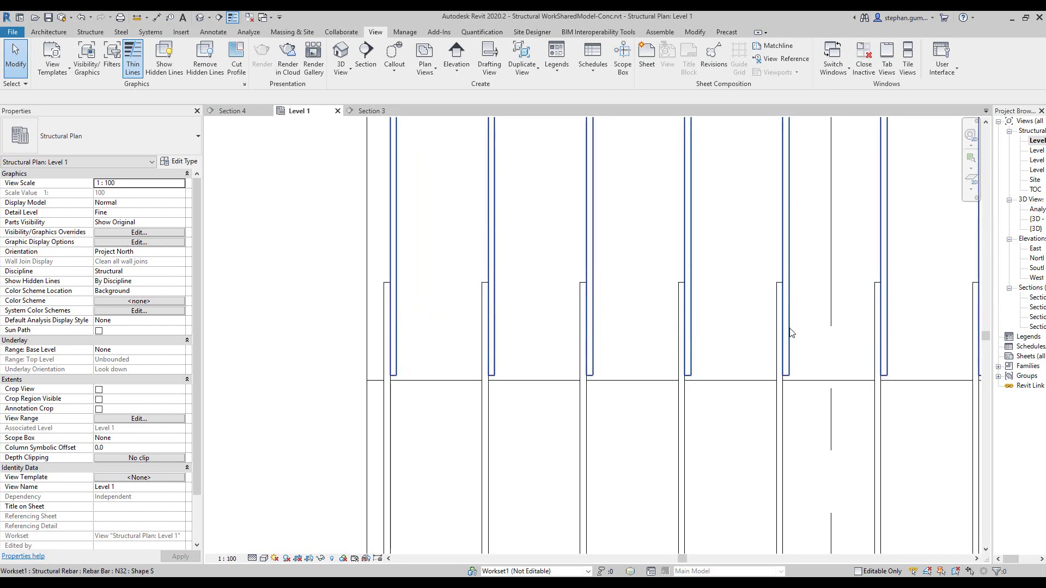
Edit the second set's constraints and tie its End of Bar handle to the Start of Bar of the original set
middle_drag(928, 340, 763, 350)
shift+scroll(782, 346, left, 5)
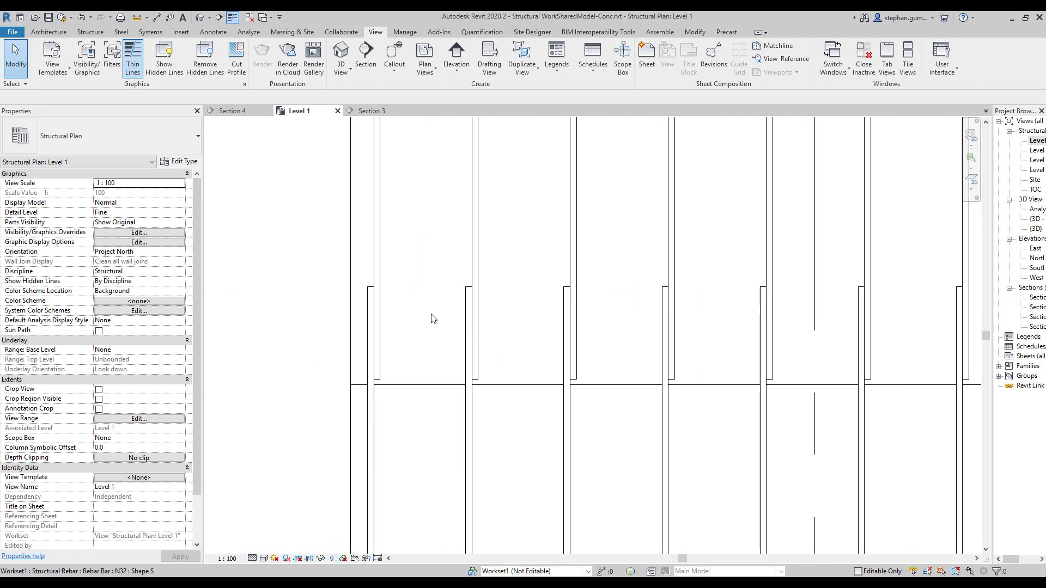
click(381, 277)
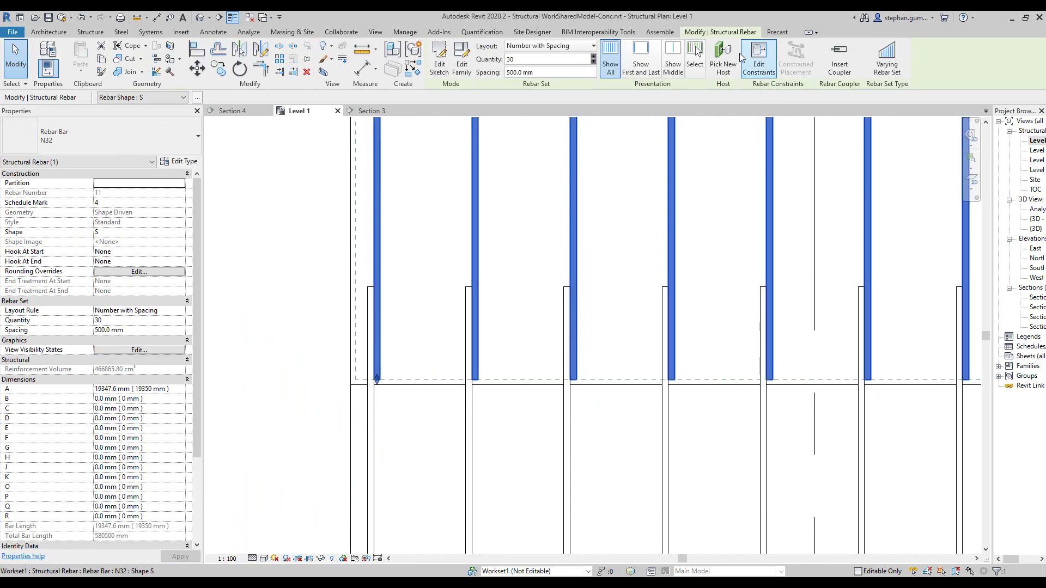
click(759, 57)
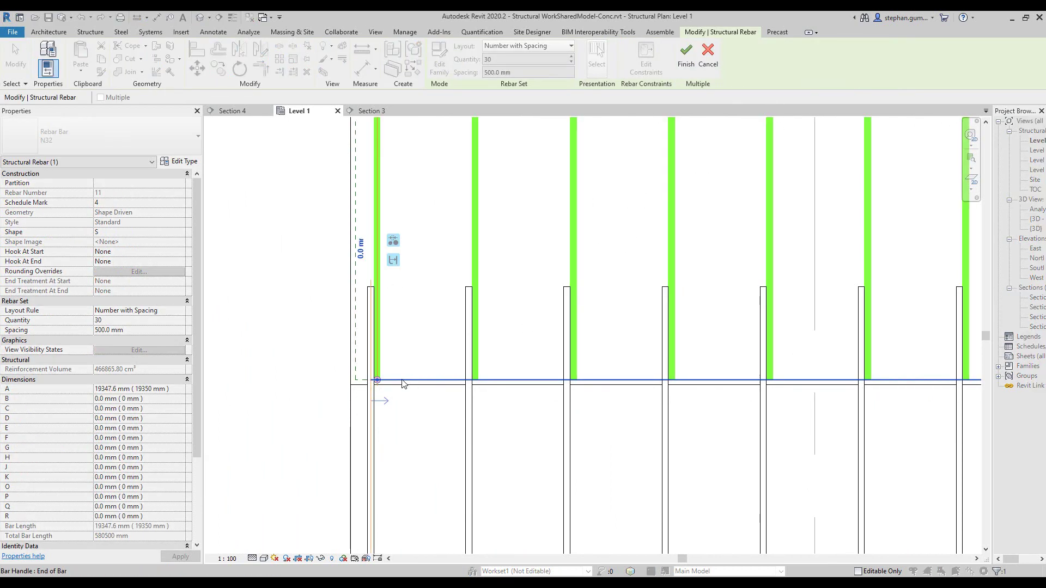
click(402, 384)
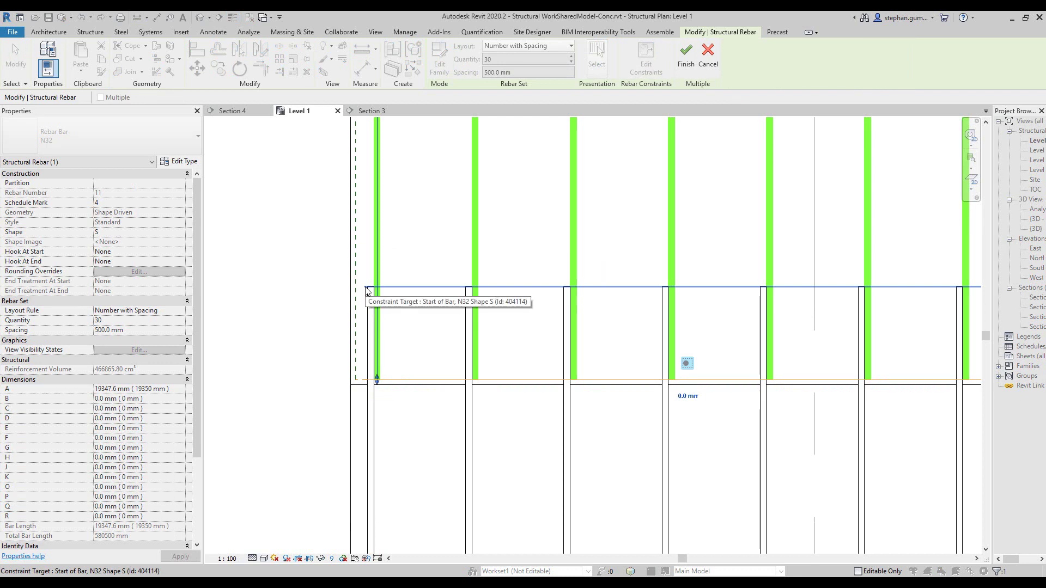
click(367, 292)
Set the second set's End of Bar constraint distance to 1000 mm and finish the constraint edit
click(681, 397)
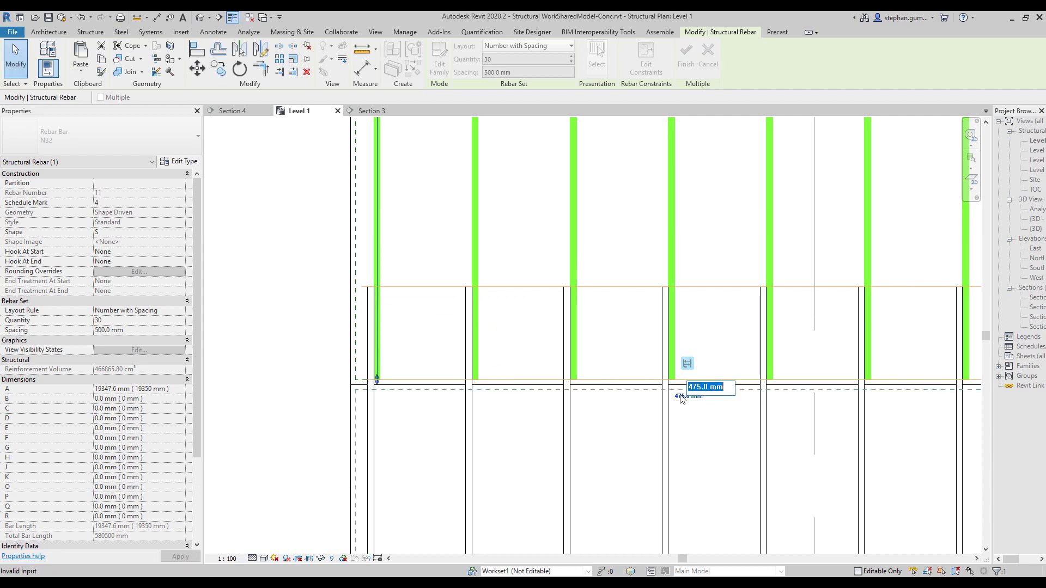
text(1000)
key(Return)
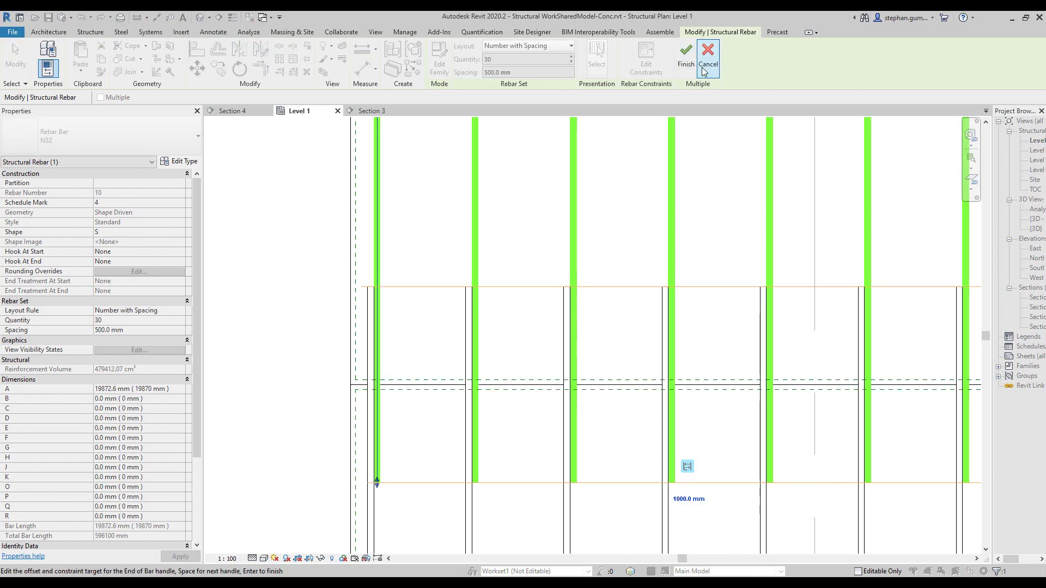
click(685, 57)
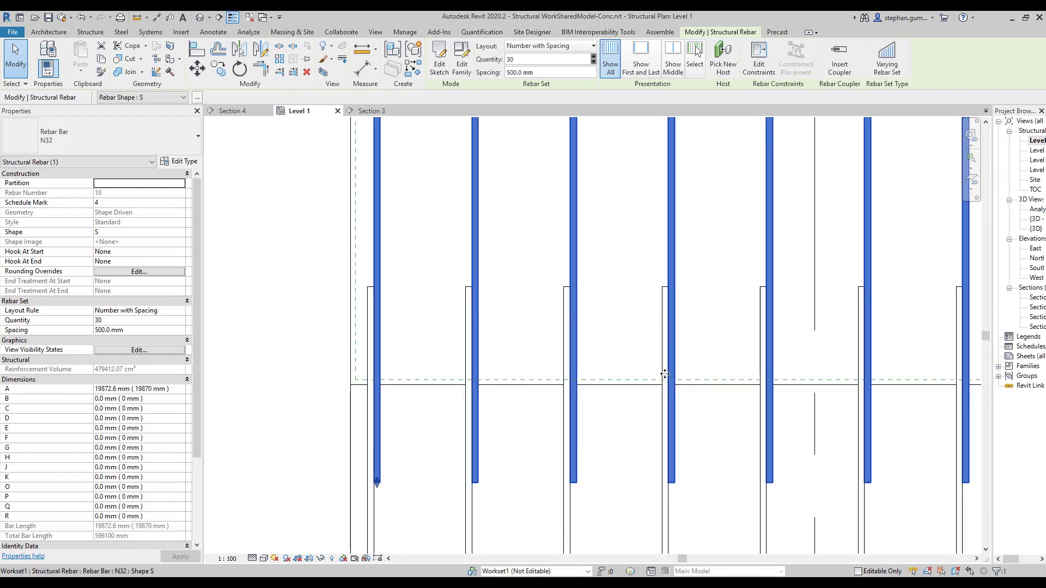
Edit the original set's constraints, set its Start of Bar offset to 750 mm and finish the edit
click(758, 58)
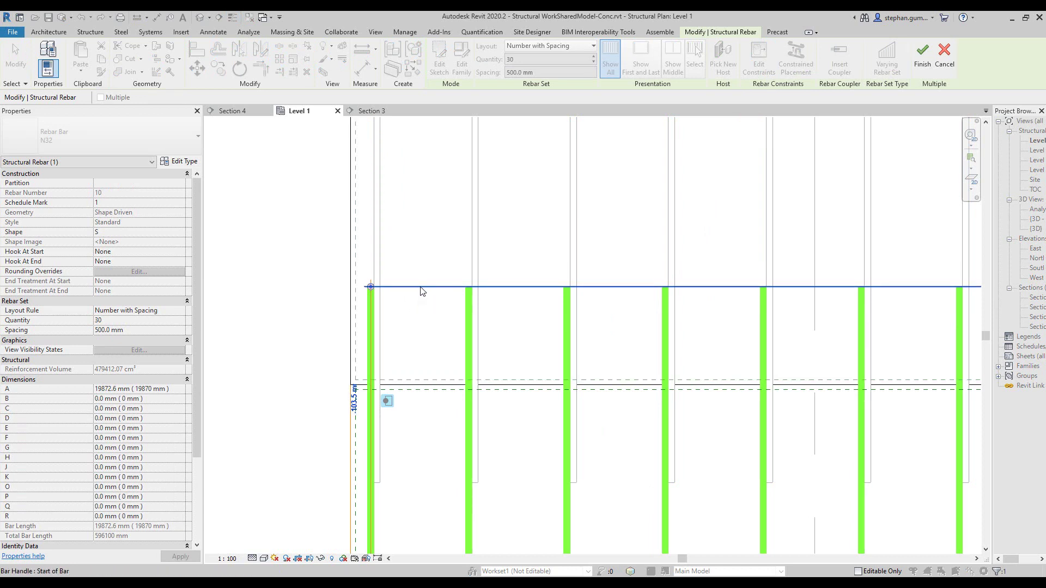
click(421, 288)
click(695, 273)
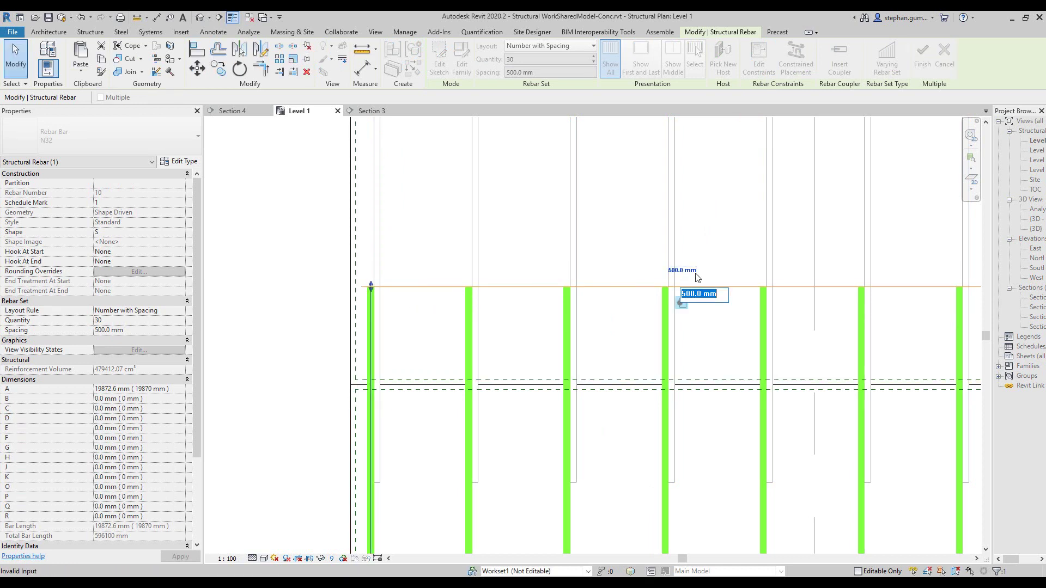
text(750)
key(Return)
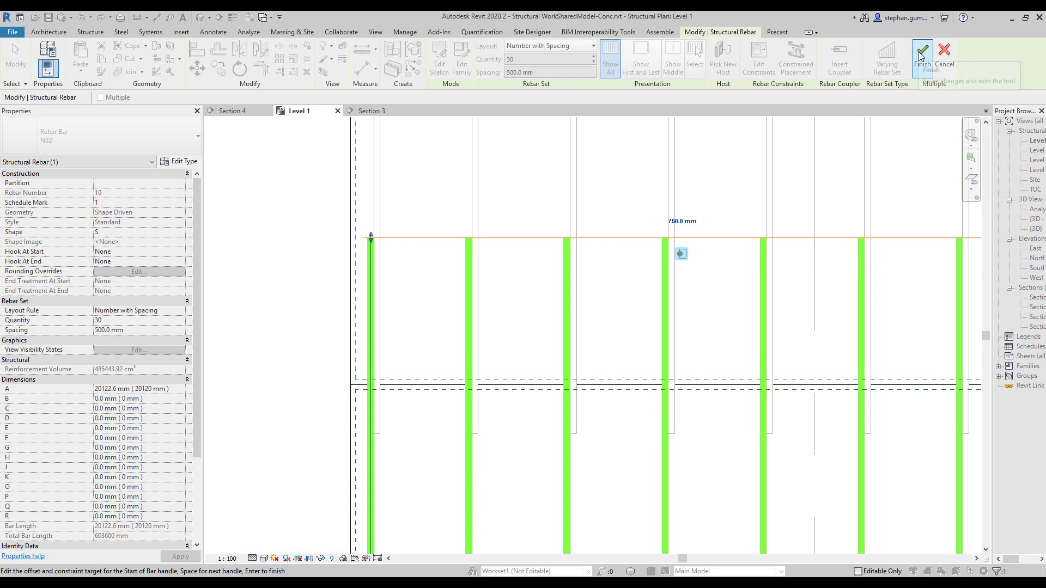
click(920, 56)
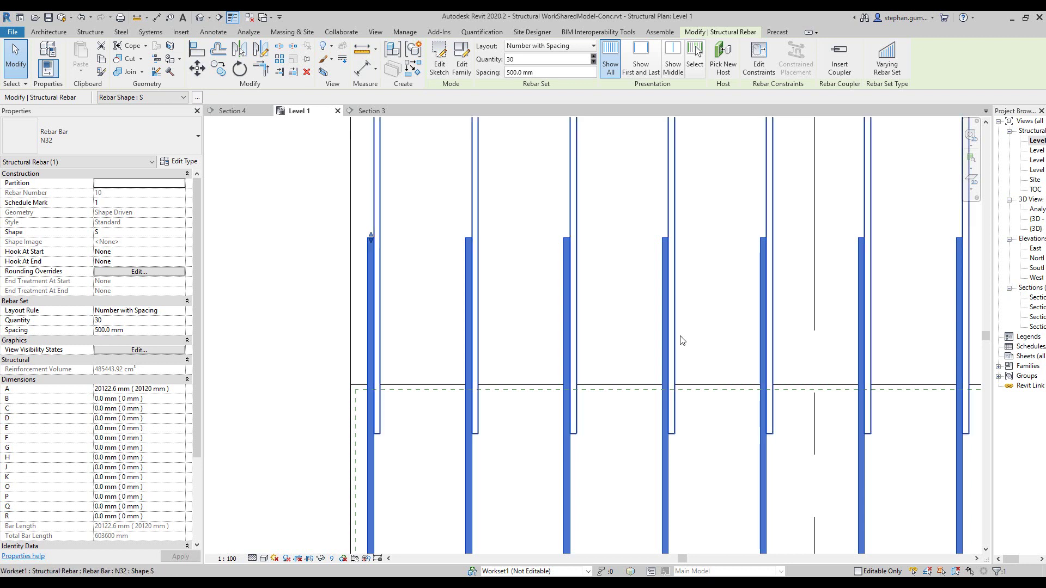
Re-constrain the second set's End of Bar handle to its own floor's cover with a 0 mm offset and finish the edit
click(676, 342)
click(758, 56)
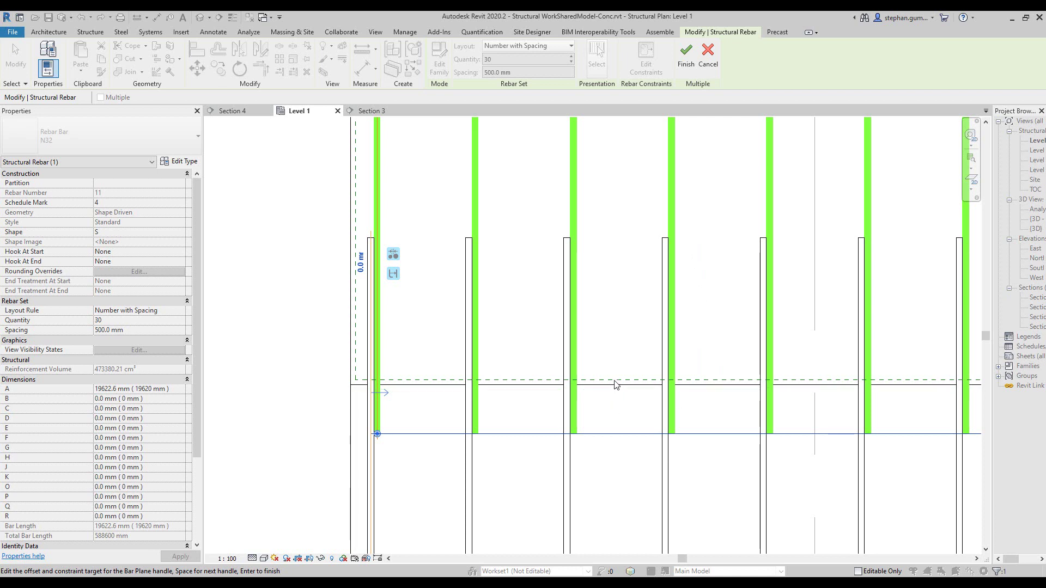
click(429, 433)
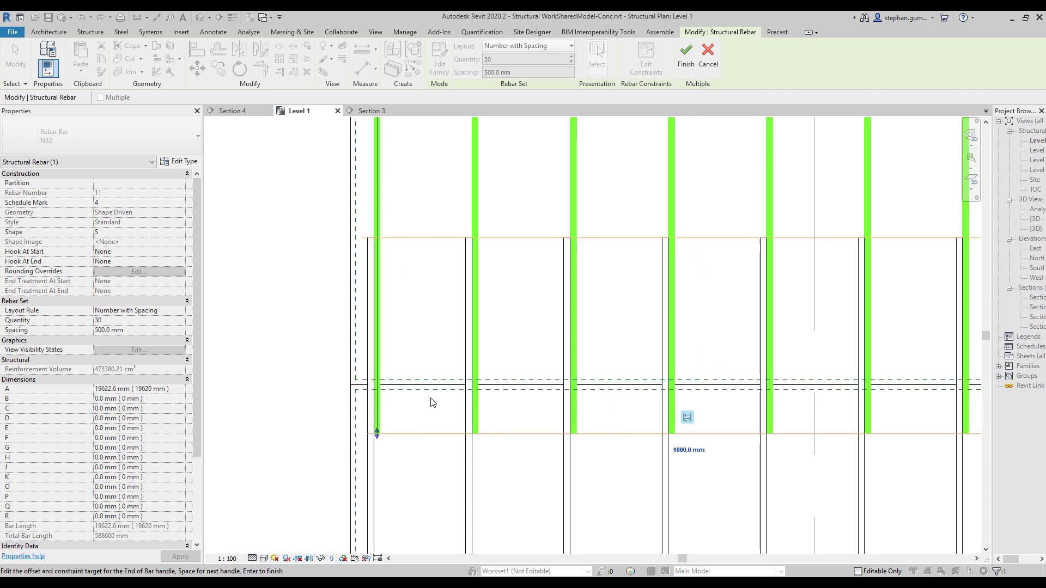
click(430, 389)
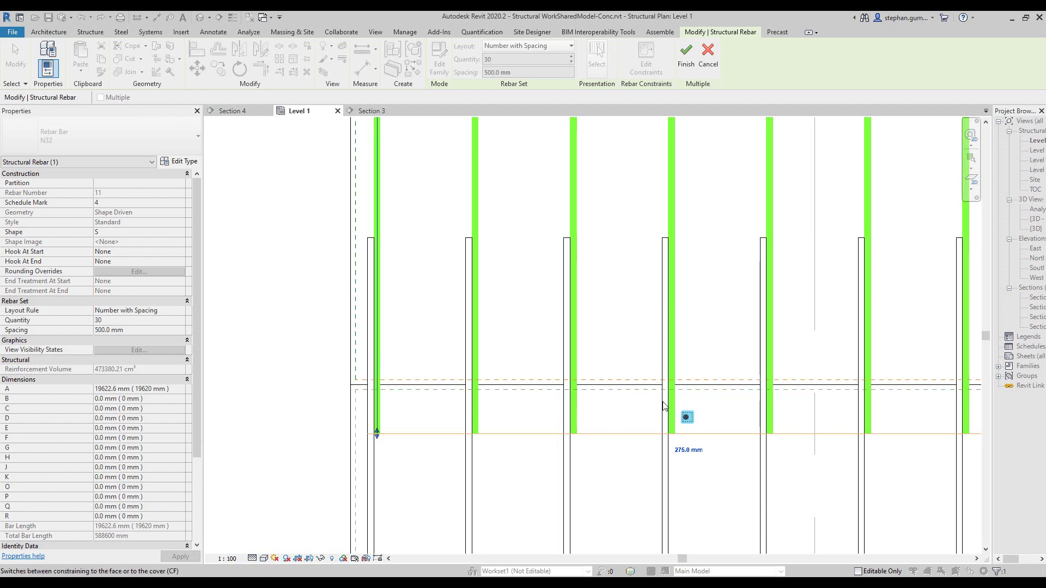
click(685, 452)
text(0)
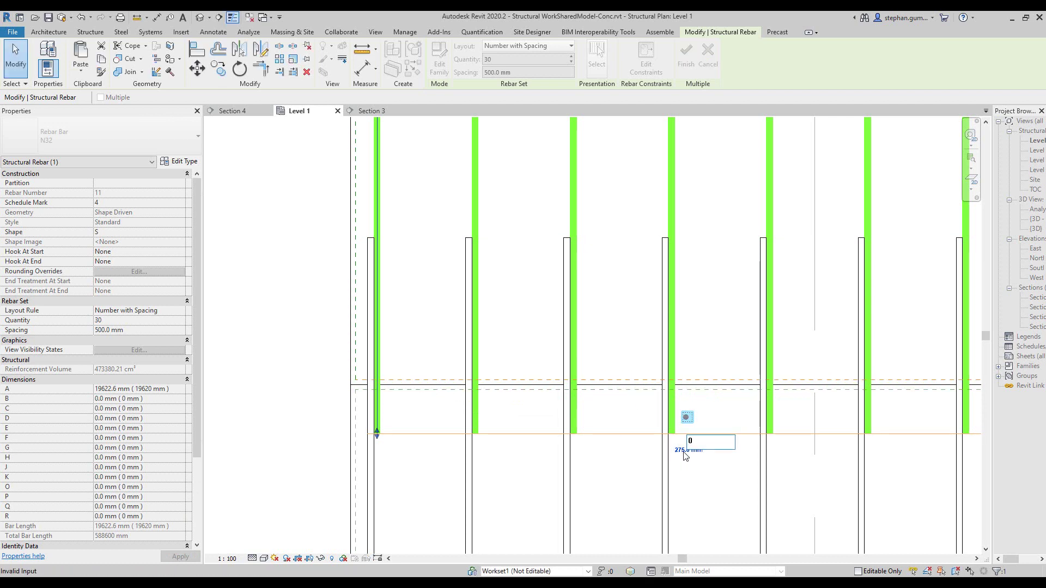
key(Return)
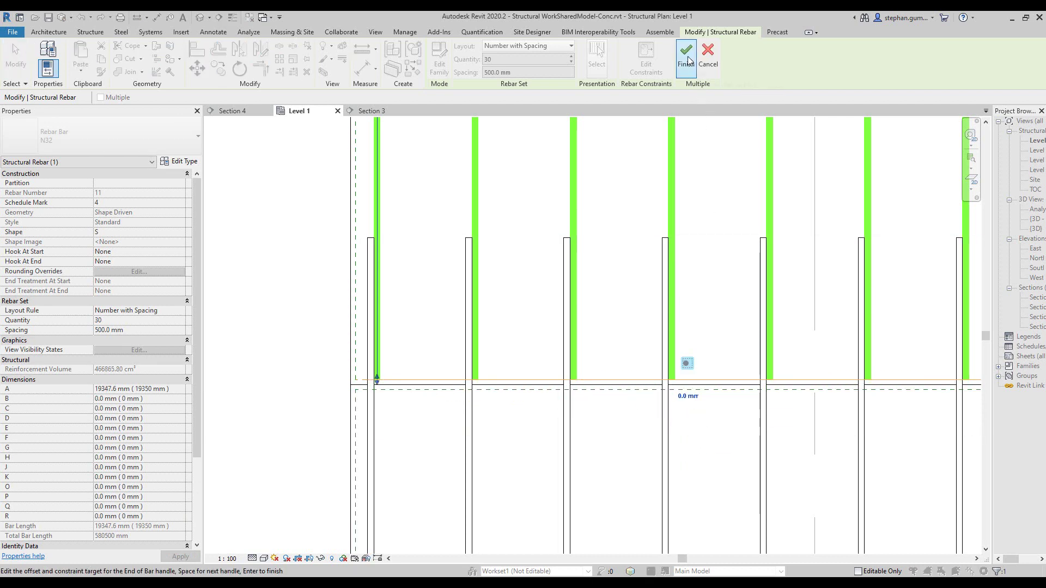
click(686, 57)
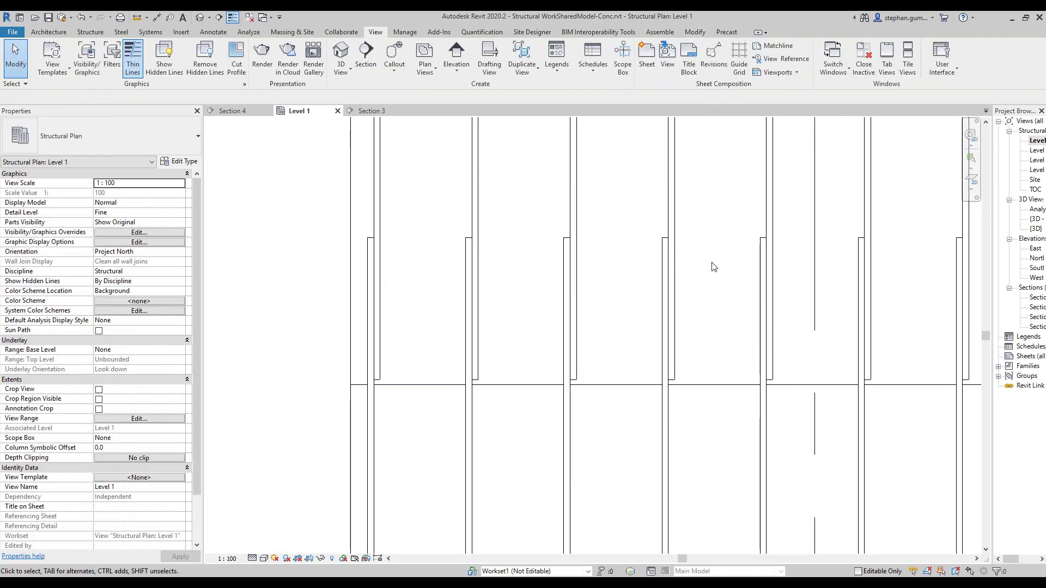